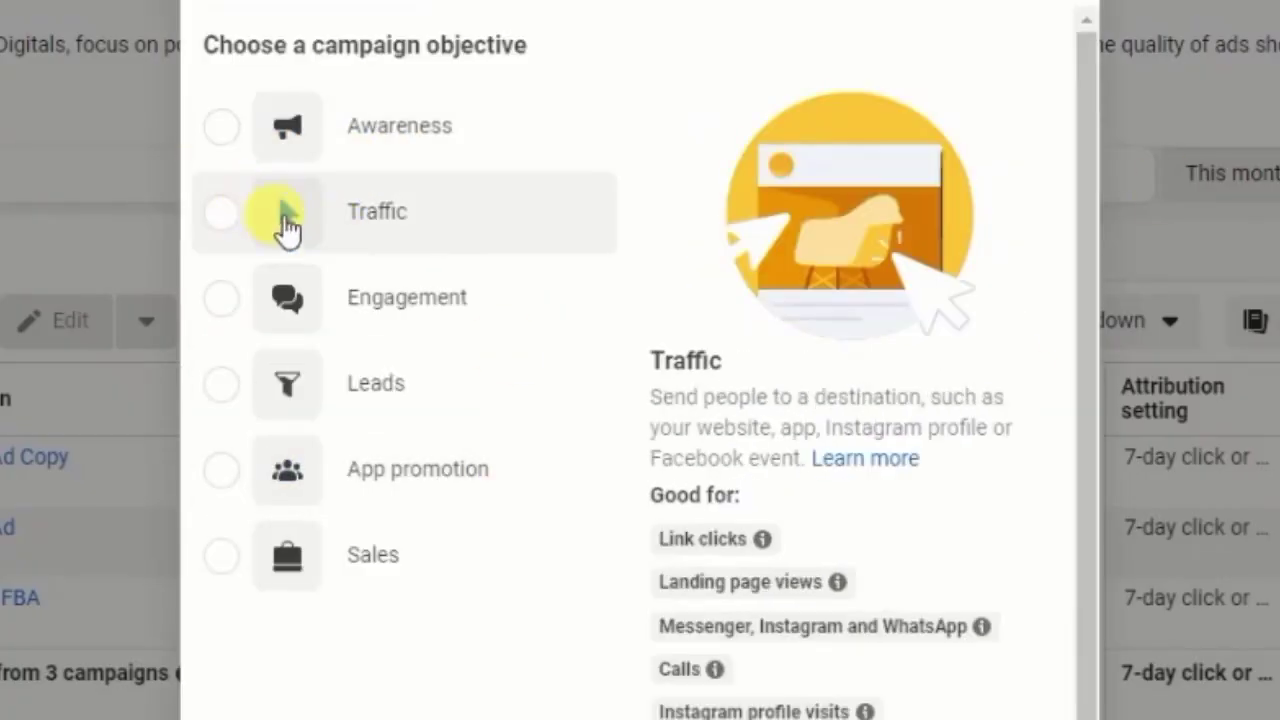
Step: Create a new campaign with the Traffic objective and a manual traffic campaign setup
click(286, 224)
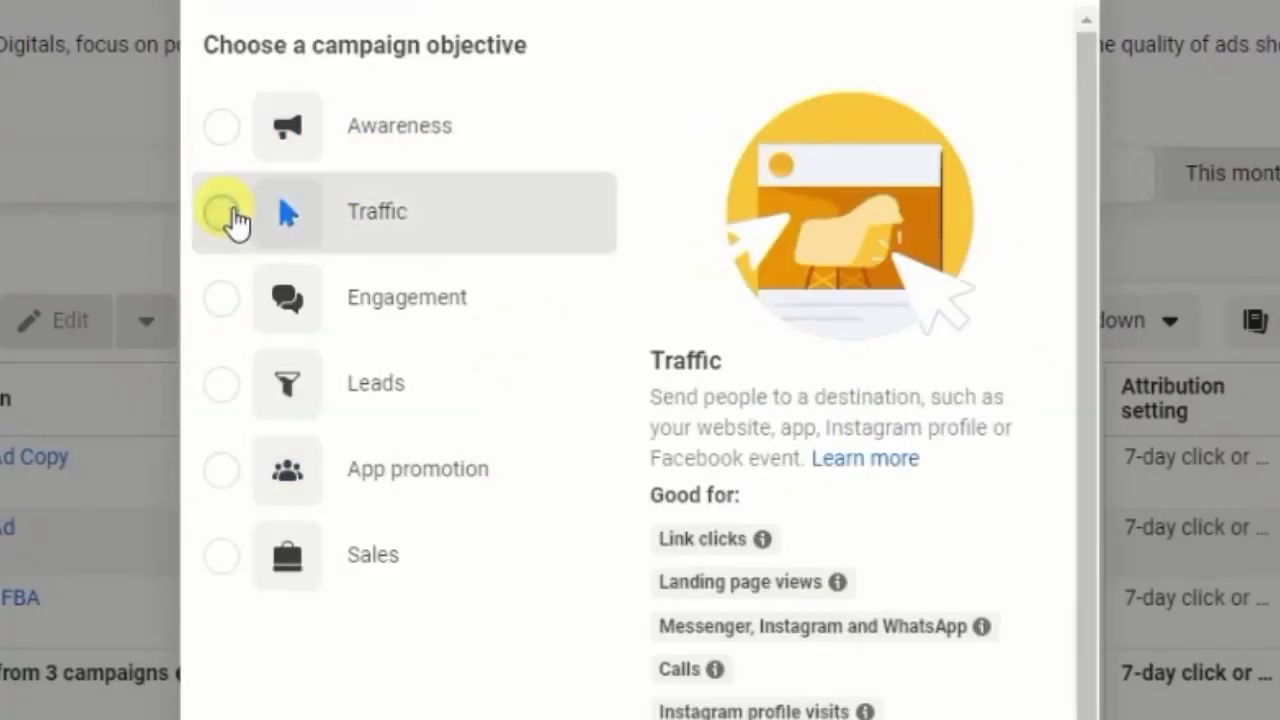
click(1000, 716)
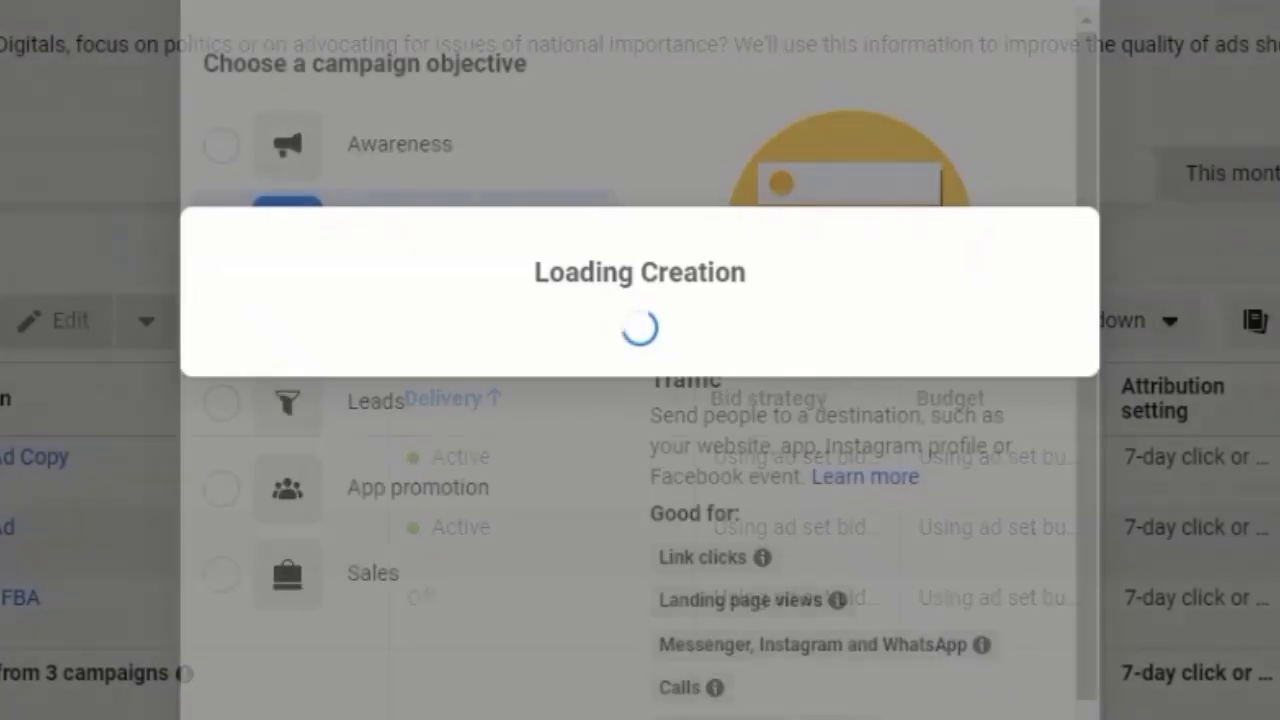
click(455, 553)
click(964, 666)
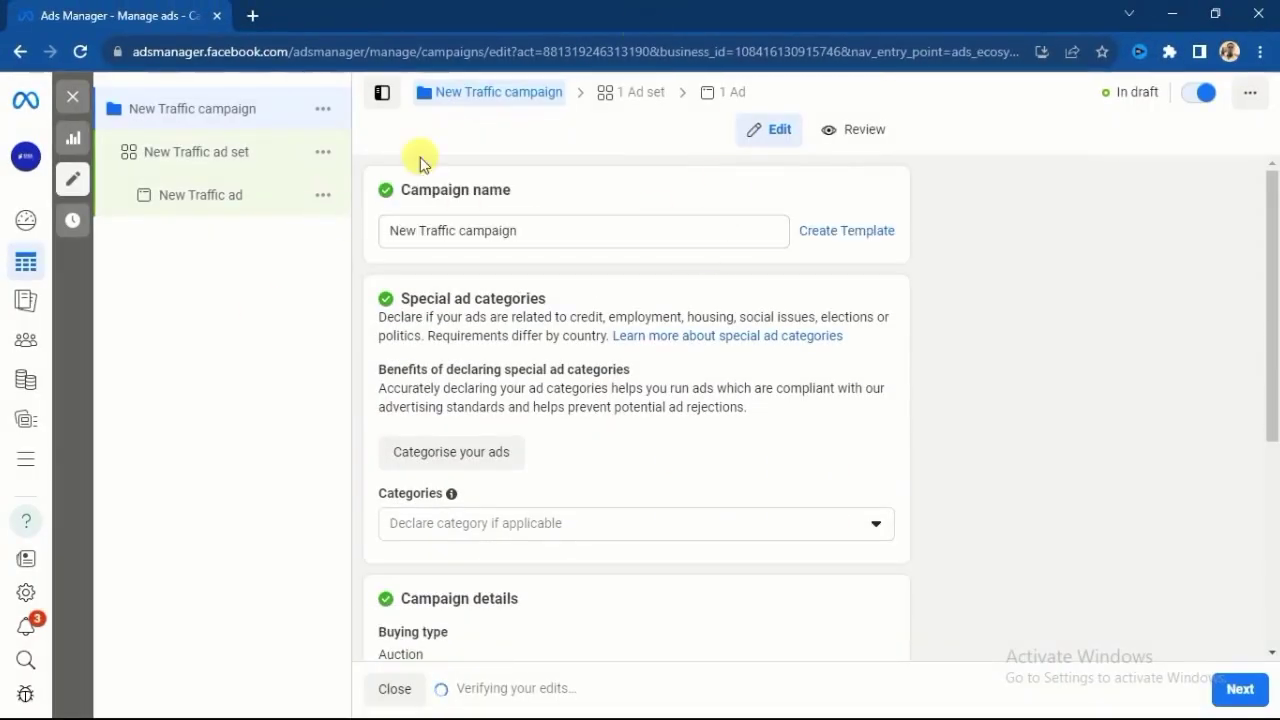
Step: Go to the New Traffic ad set level and scroll down to its Advantage+ audience section
click(640, 92)
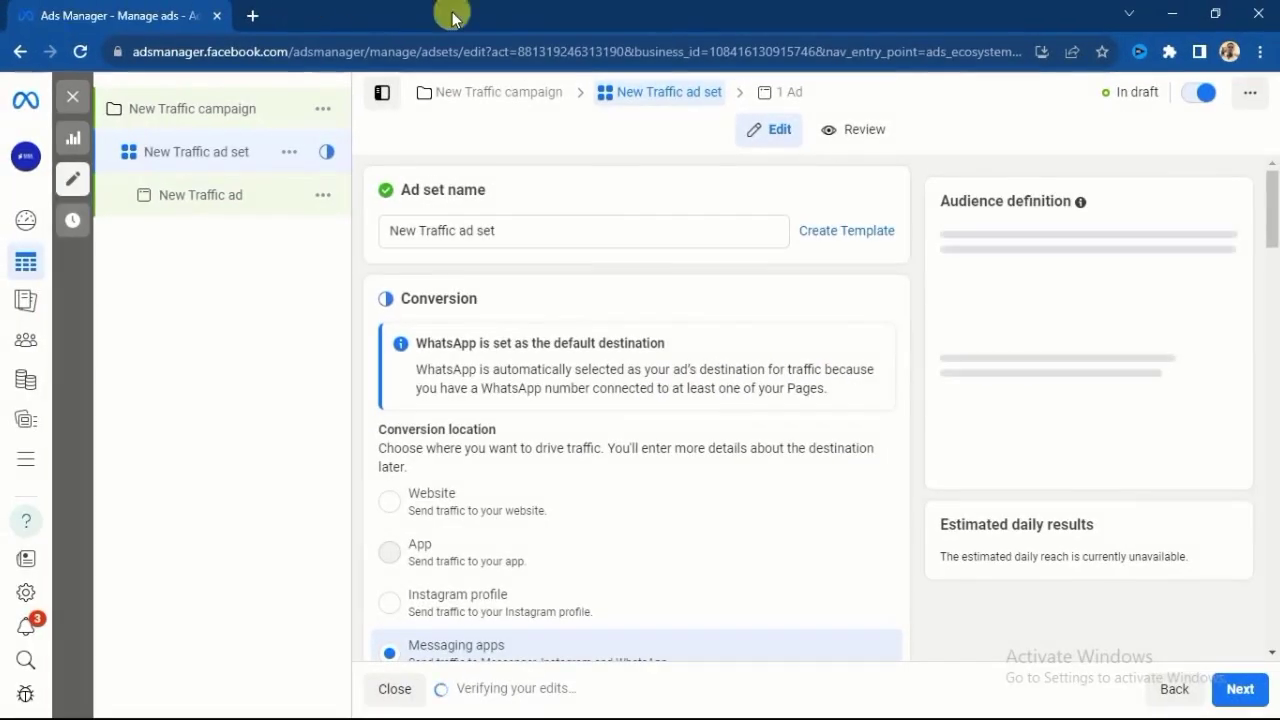
scroll(910, 470, down, 15)
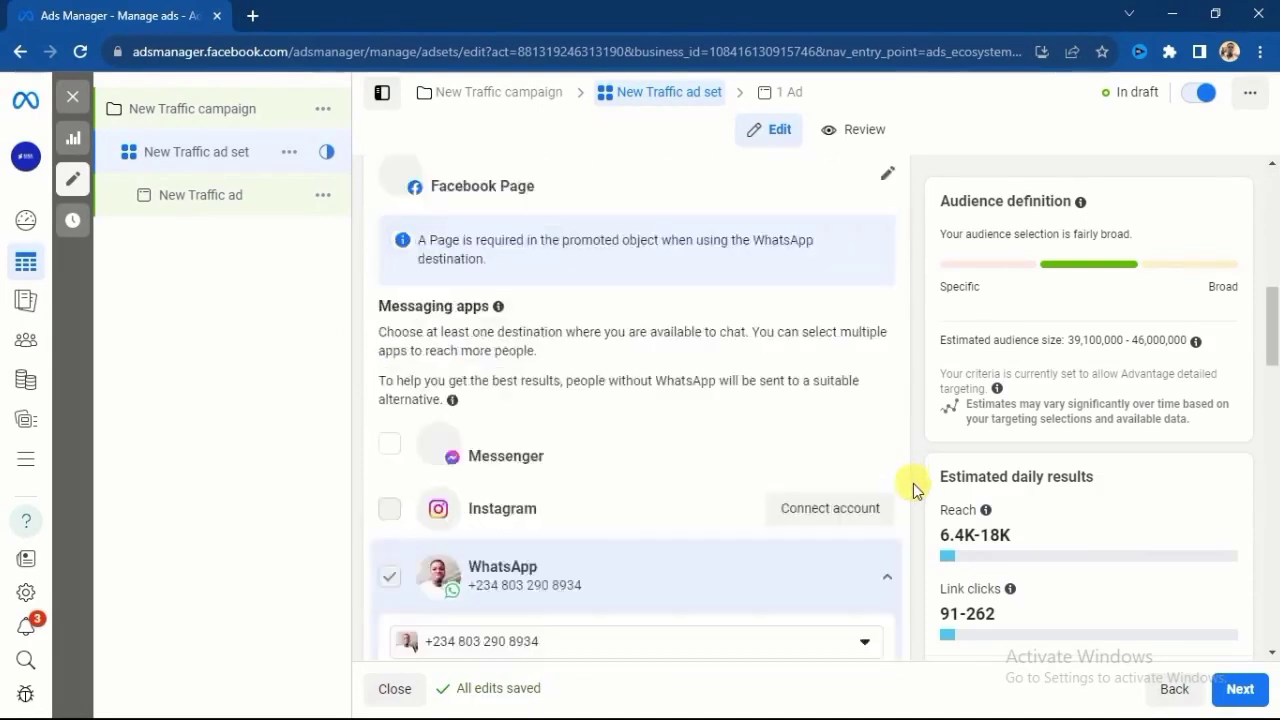
scroll(913, 484, down, 4)
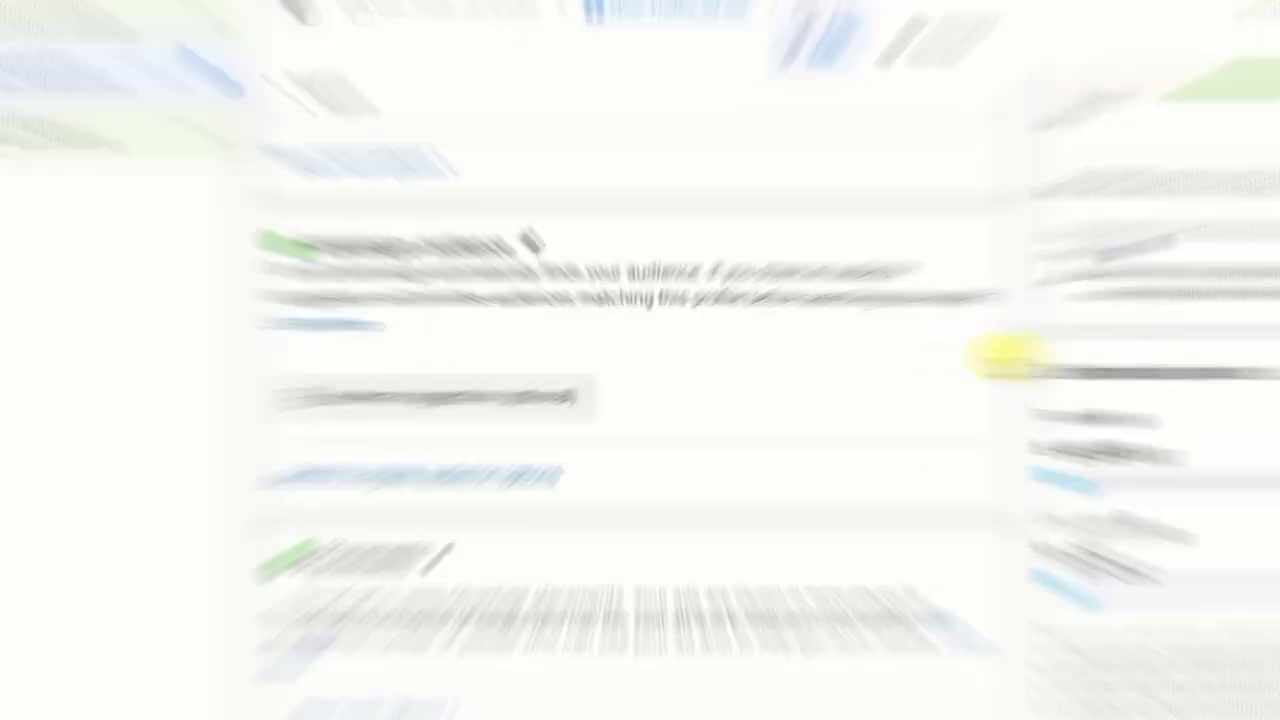
scroll(1055, 480, down, 2)
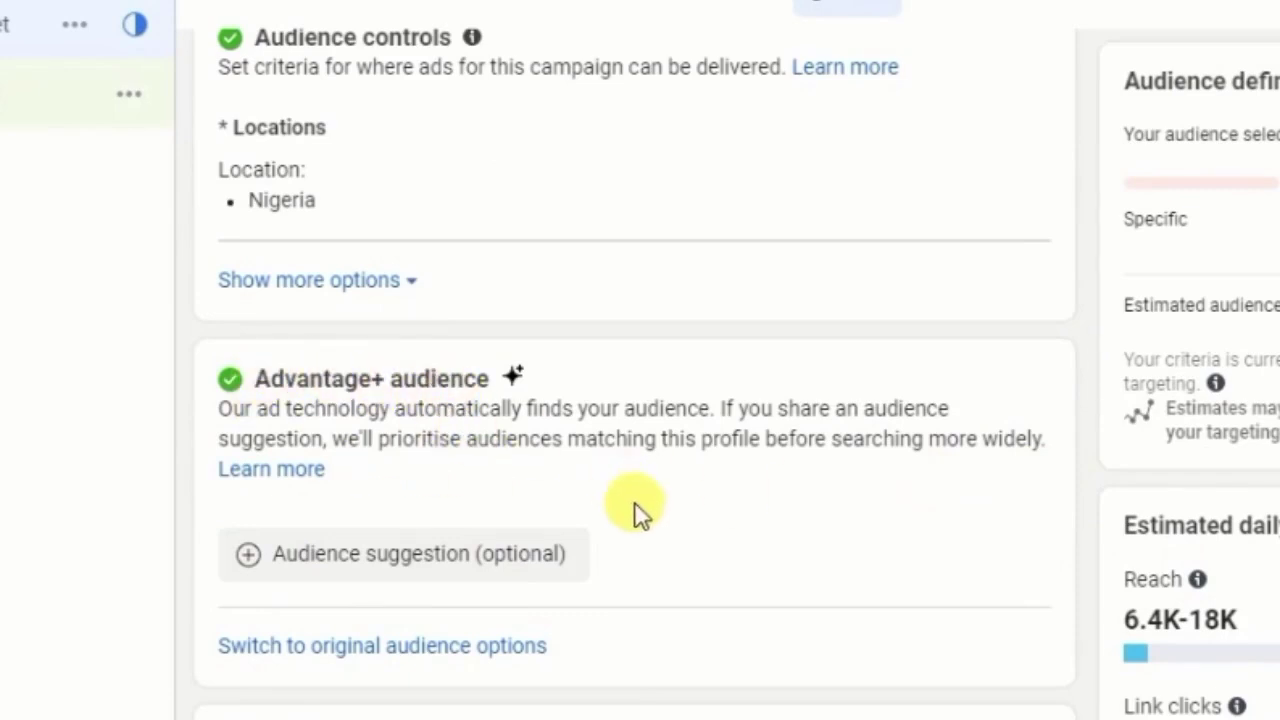
scroll(634, 514, down, 2)
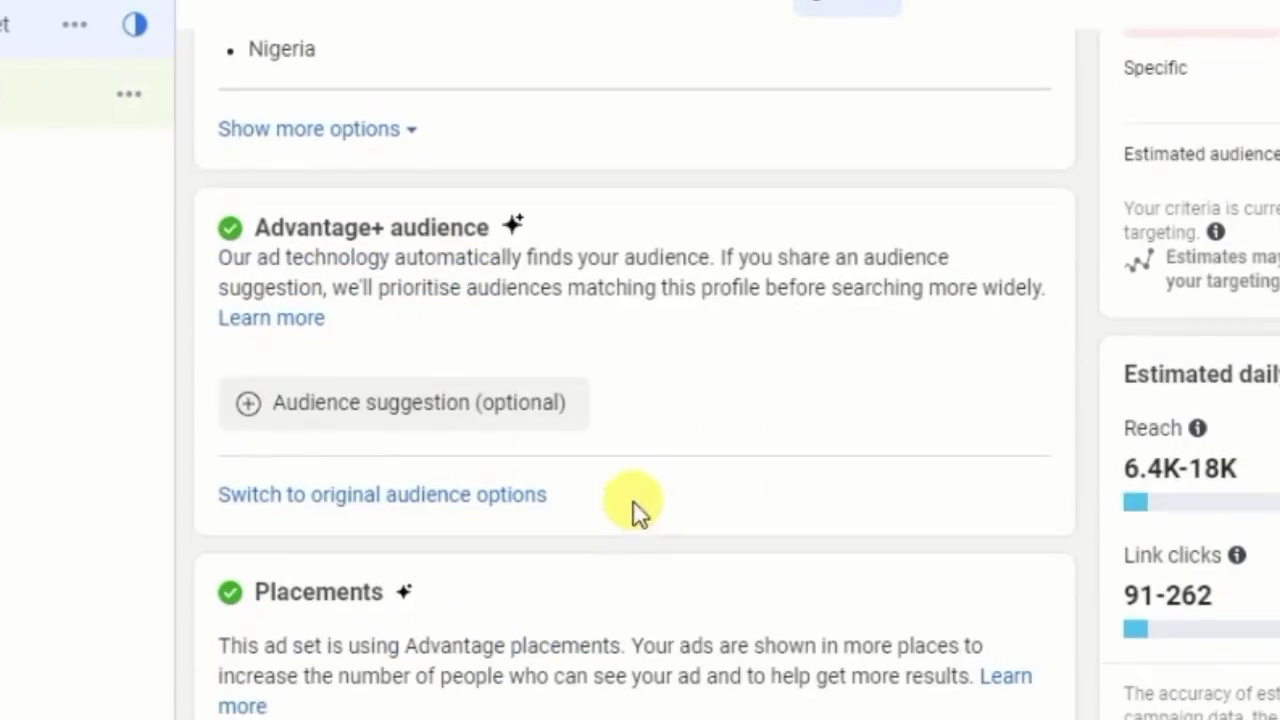
Step: Switch to original audience options and bring the Custom Audiences and Locations fields into view
click(374, 506)
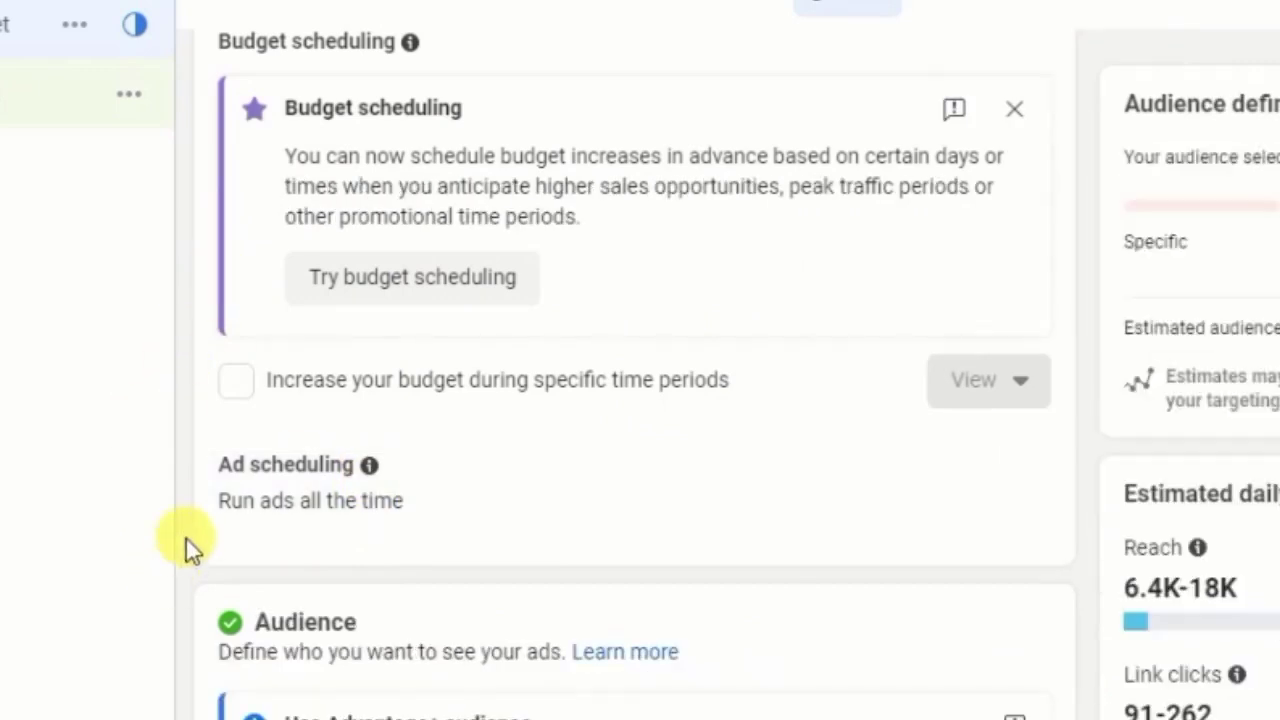
scroll(186, 540, down, 10)
scroll(186, 540, up, 3)
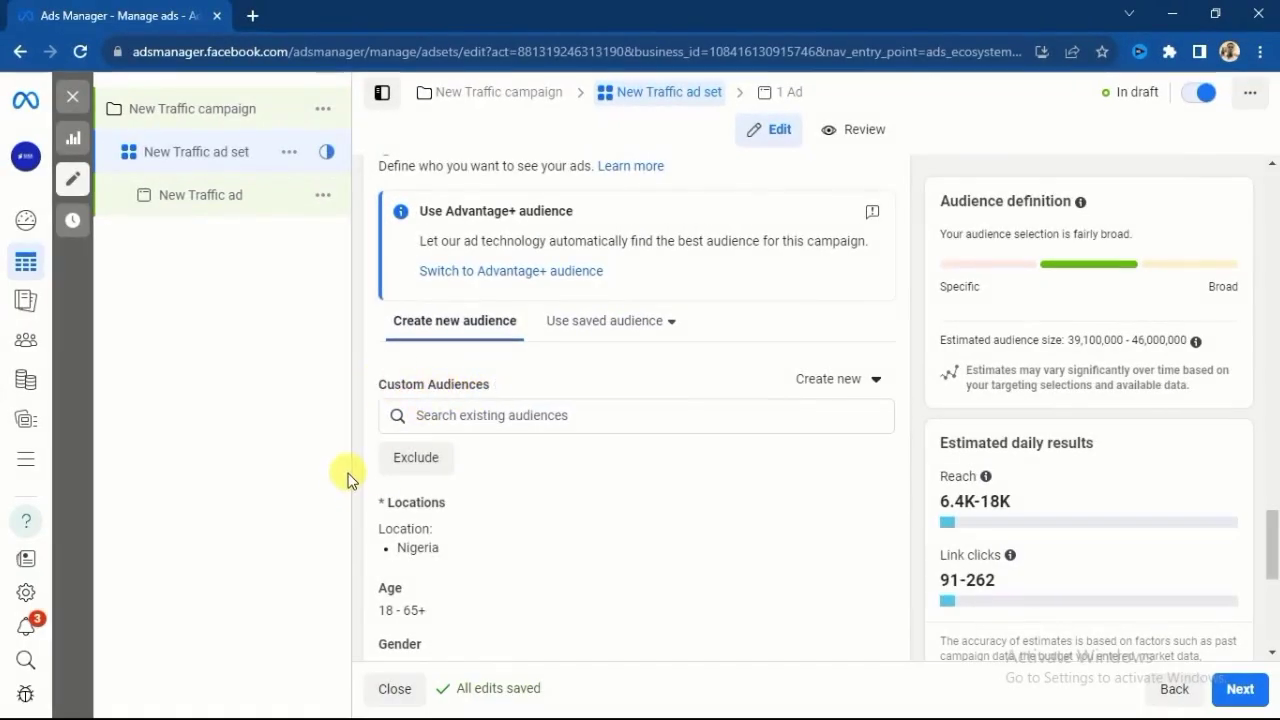
scroll(358, 470, down, 3)
scroll(359, 457, up, 1)
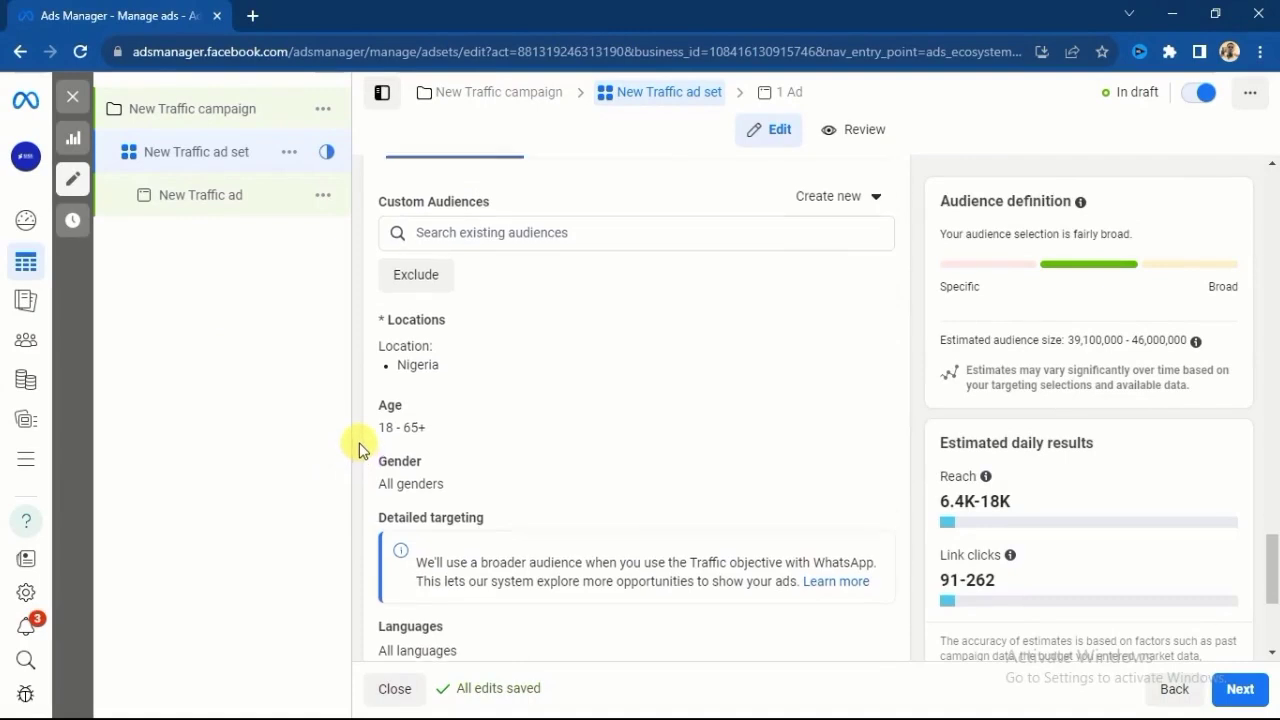
scroll(361, 446, up, 1)
scroll(362, 441, down, 1)
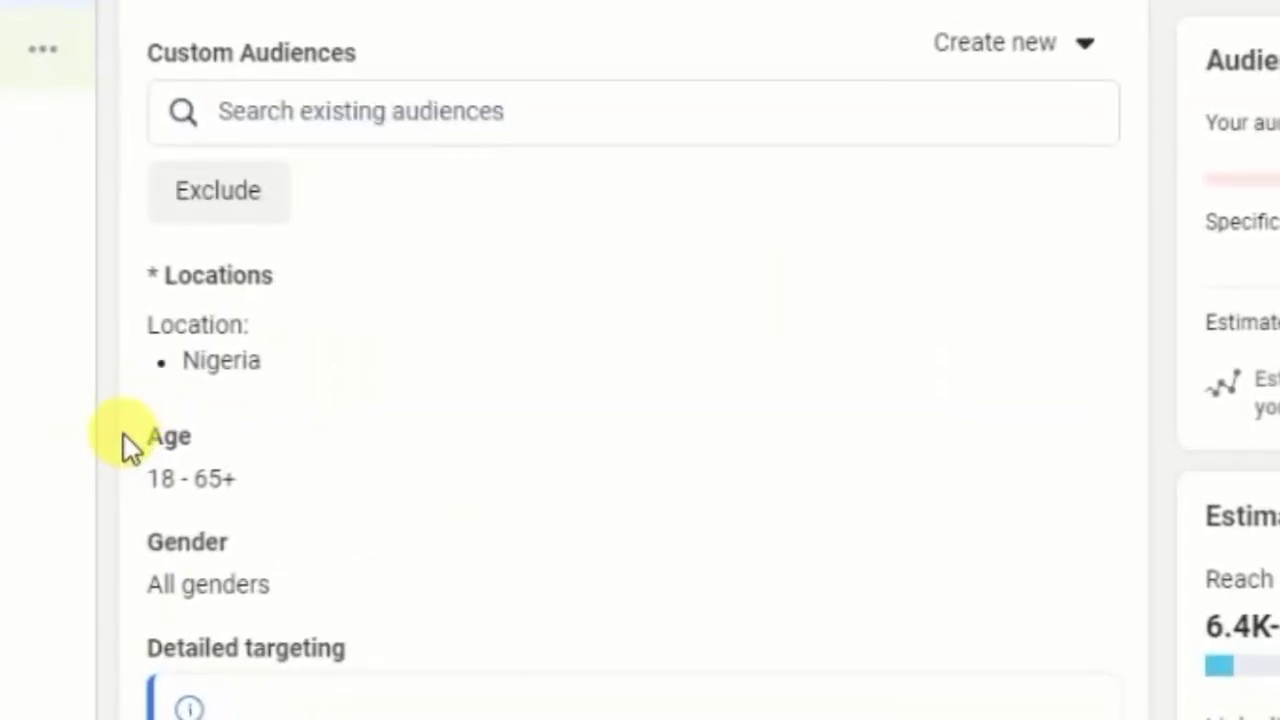
mouse_move(279, 328)
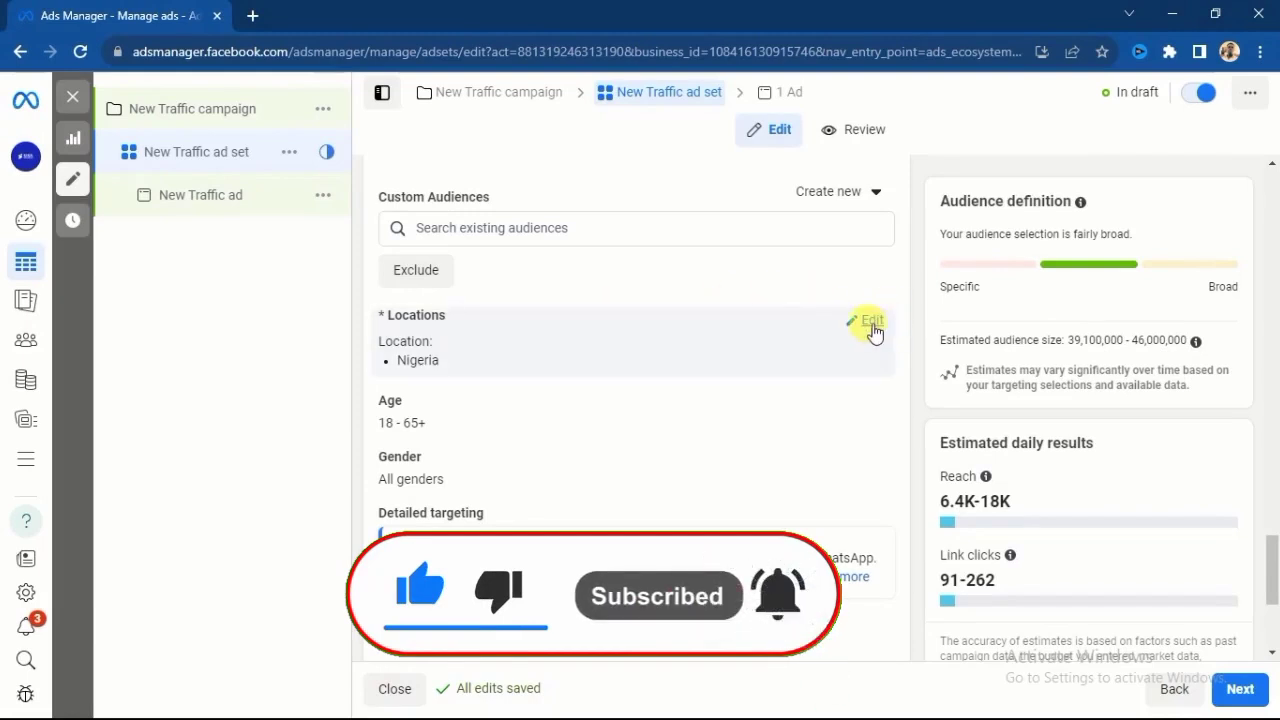
Step: Edit the target locations, replacing Nigeria with the city of Lagos
click(871, 322)
scroll(580, 523, down, 2)
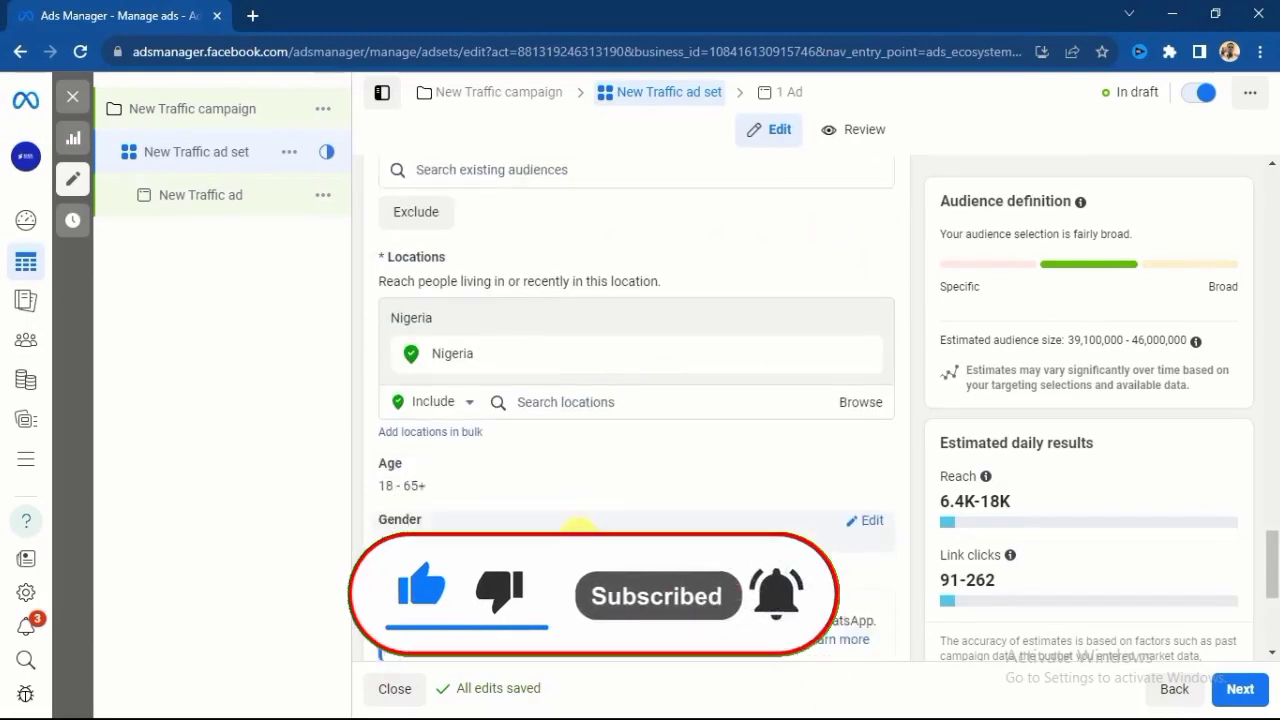
scroll(360, 452, up, 1)
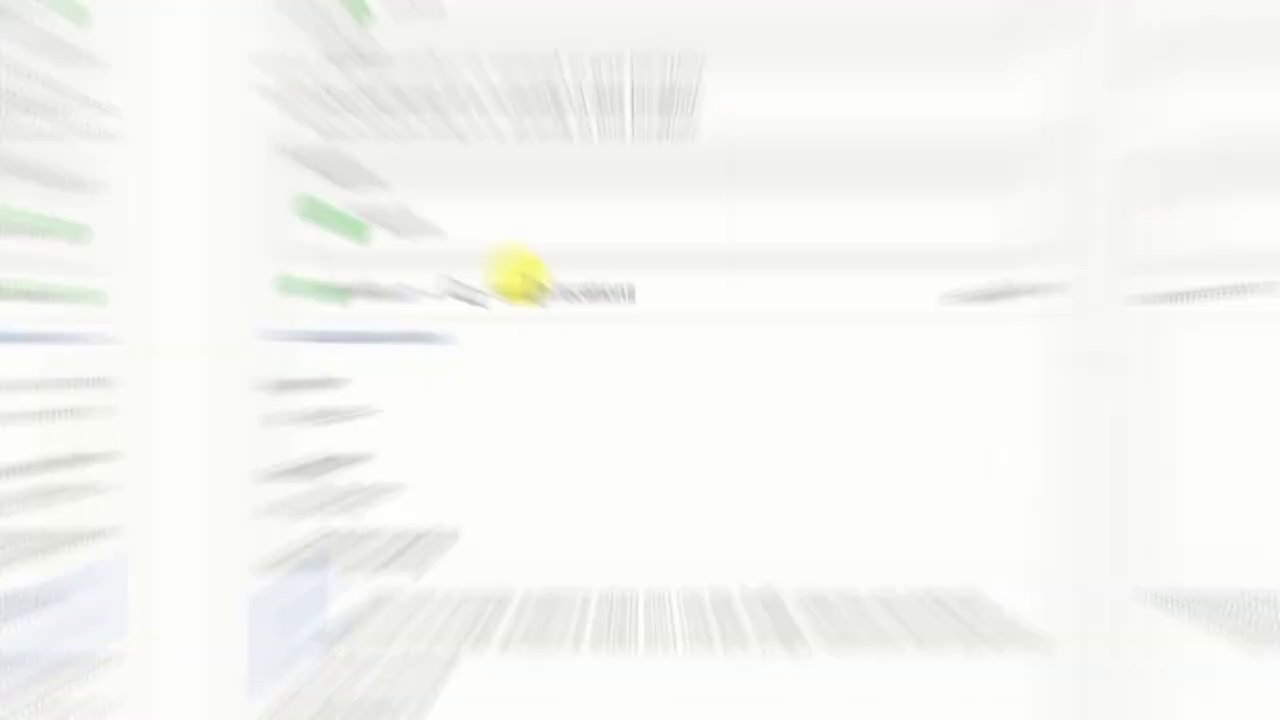
click(517, 274)
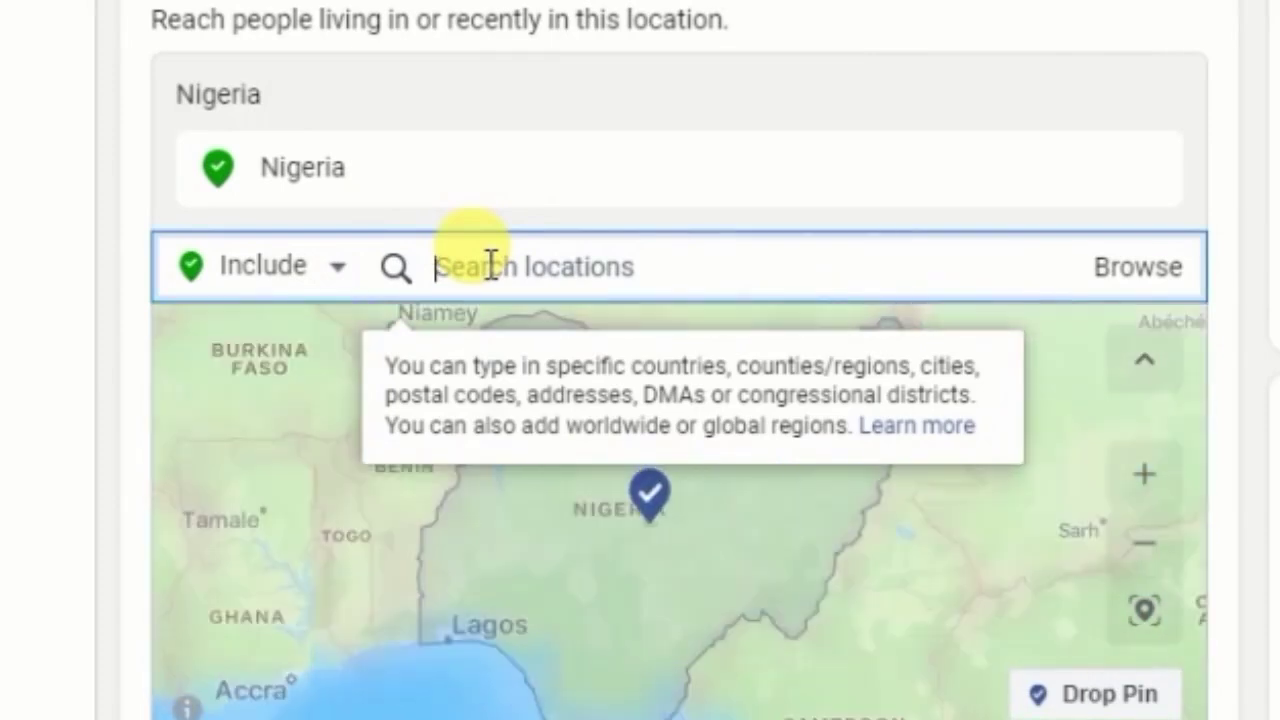
text(lagos)
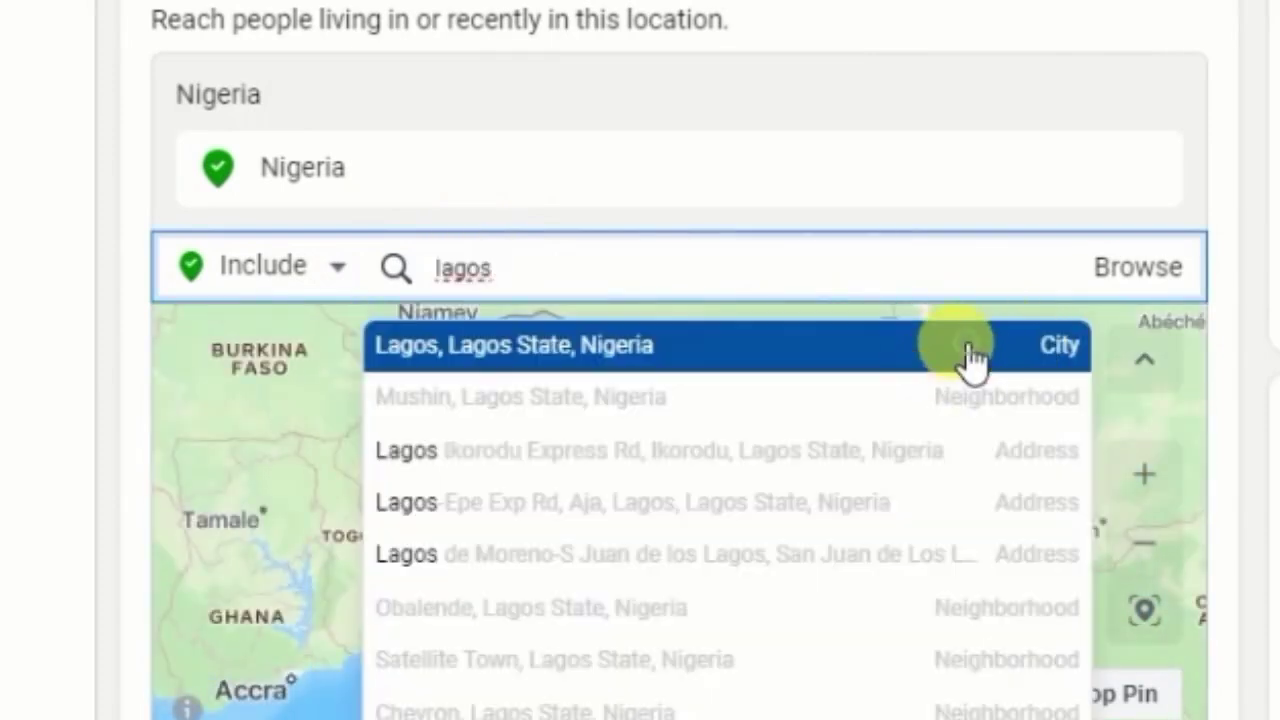
click(968, 352)
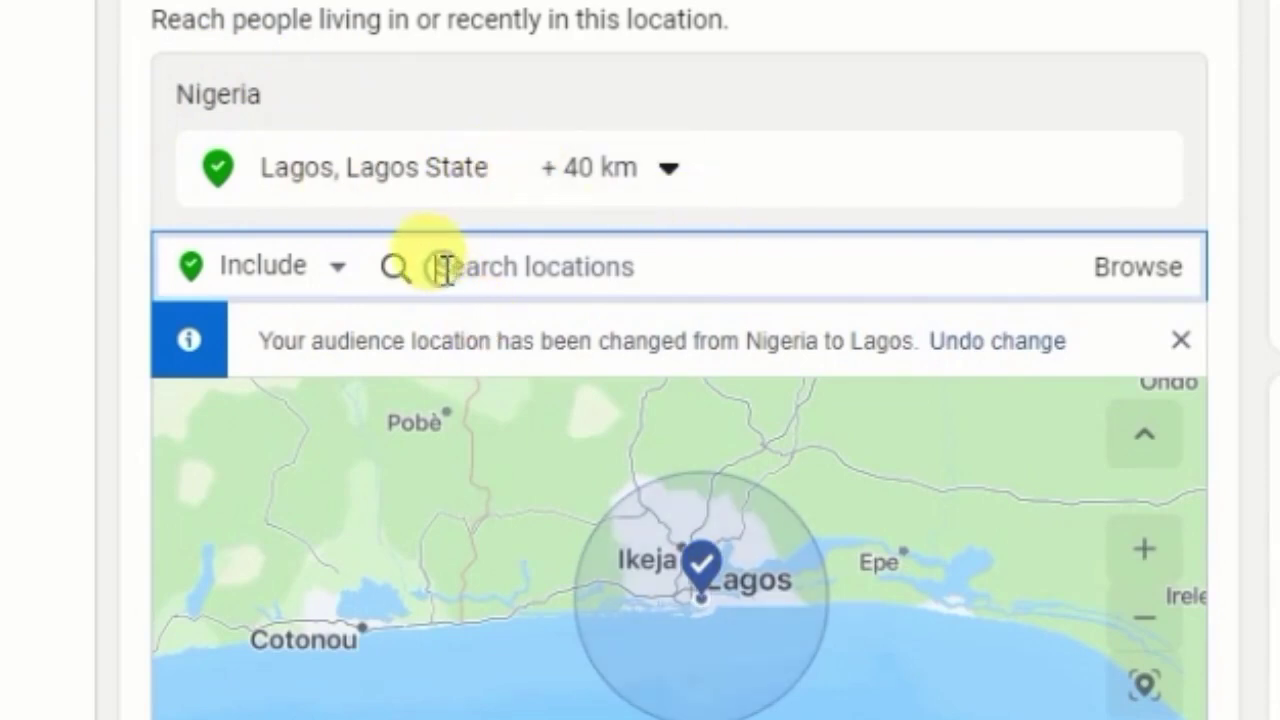
Step: Add Ikeja and Port Harcourt as targeted cities
text(Ikeja)
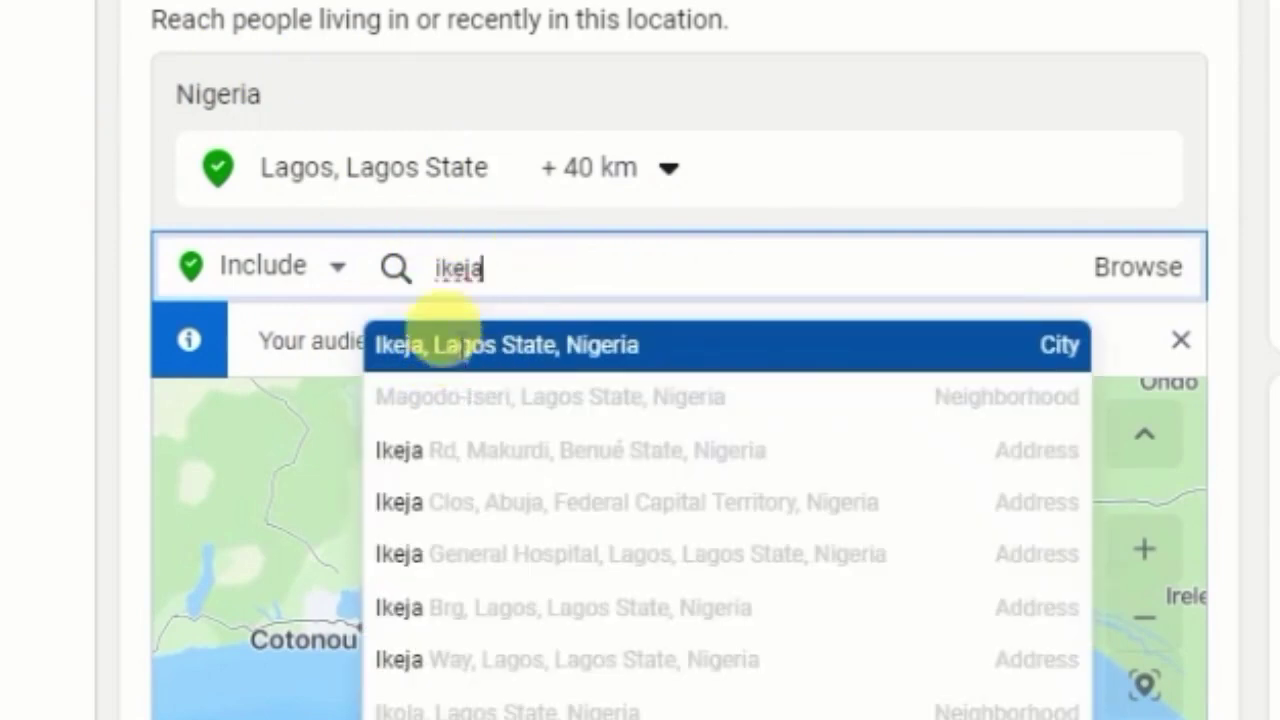
click(446, 346)
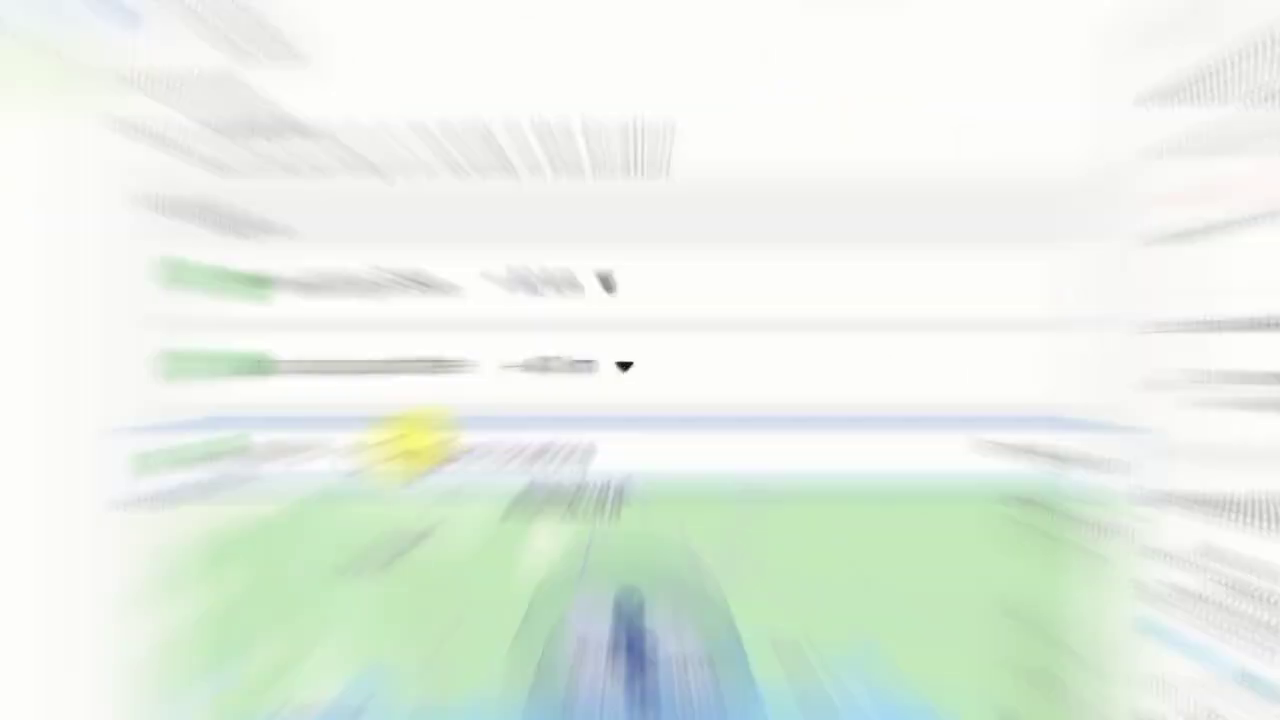
text(port harc)
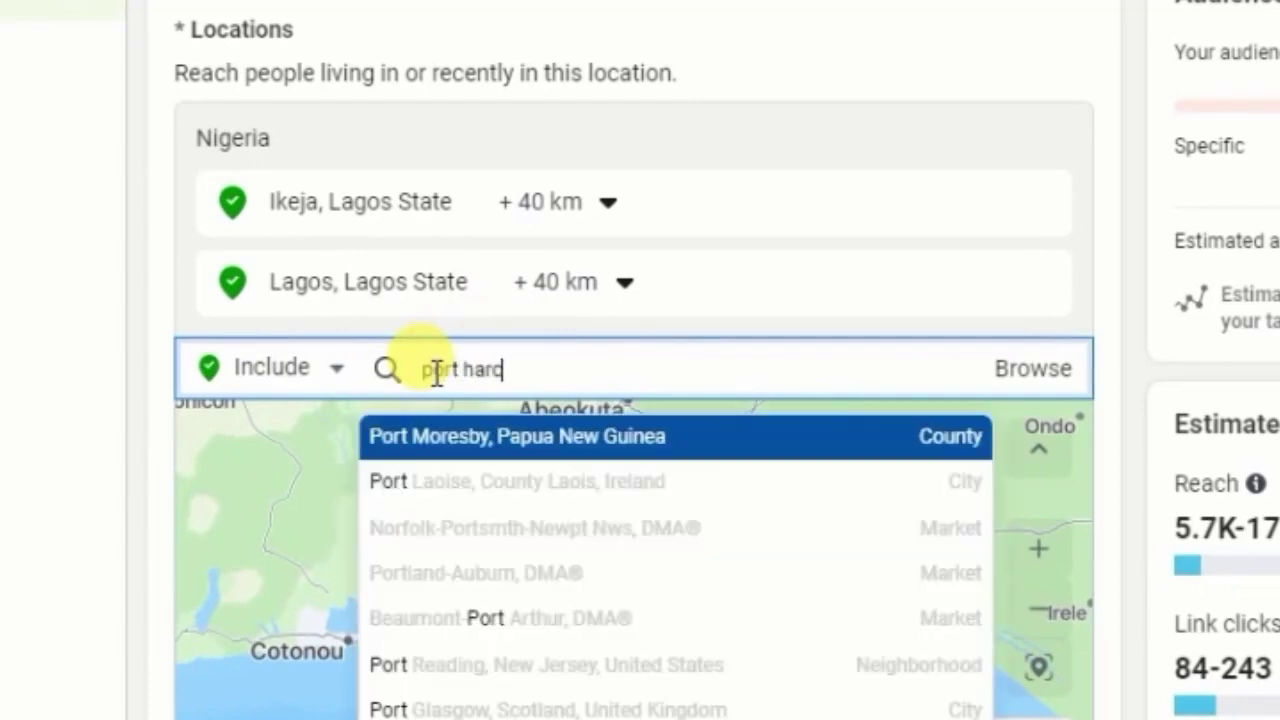
text(ourt)
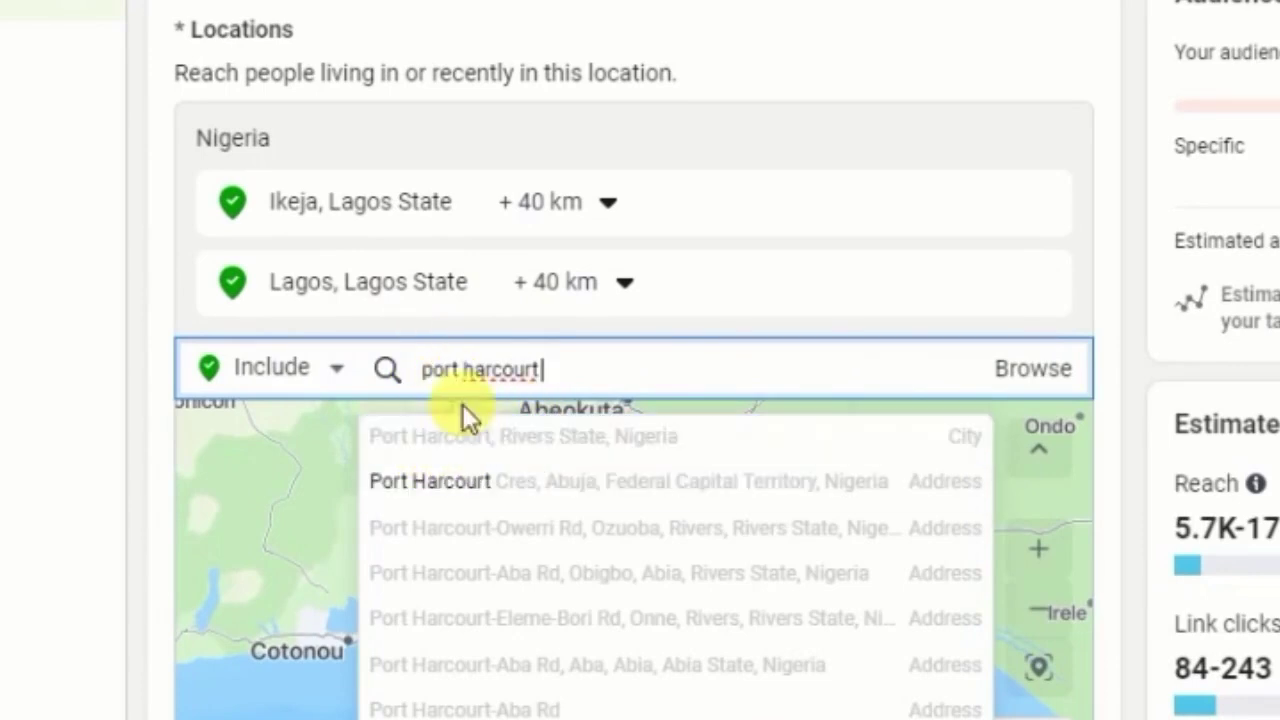
click(734, 440)
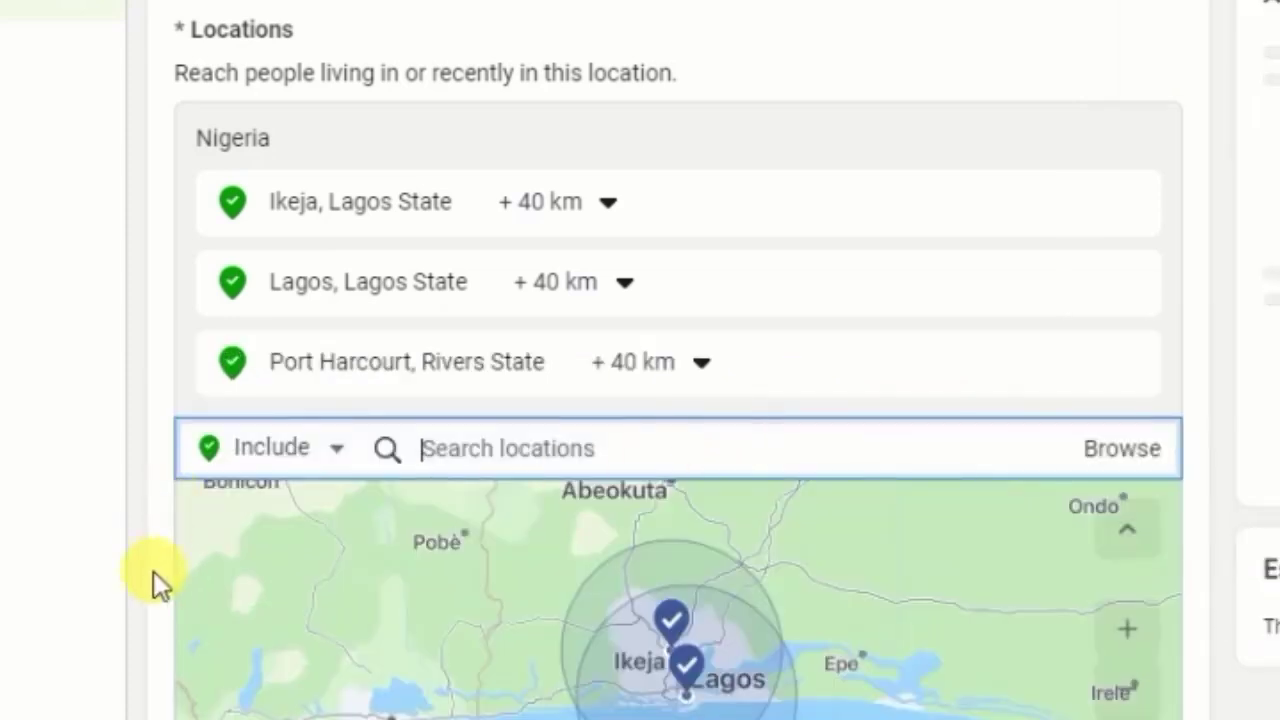
Step: Add 'Abuja, Federal Capital Territory, Nigeria' as a fourth target location
scroll(143, 591, down, 2)
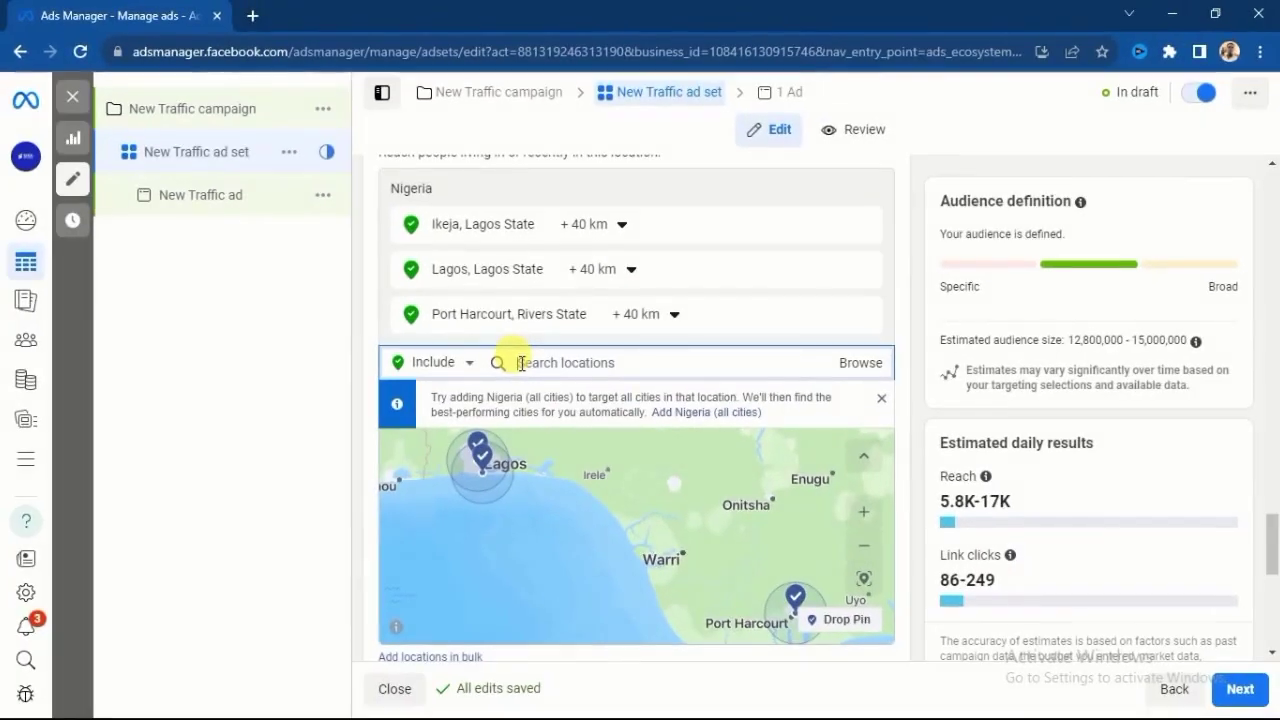
text(Ibuja)
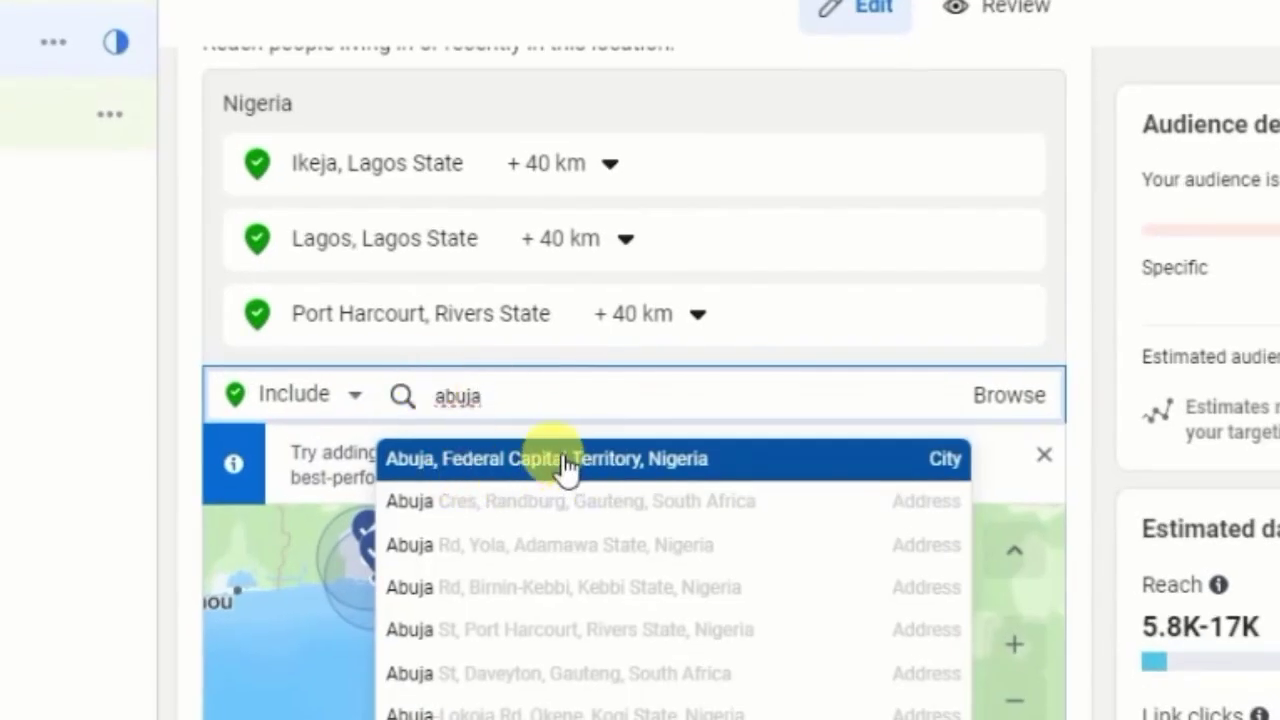
click(565, 462)
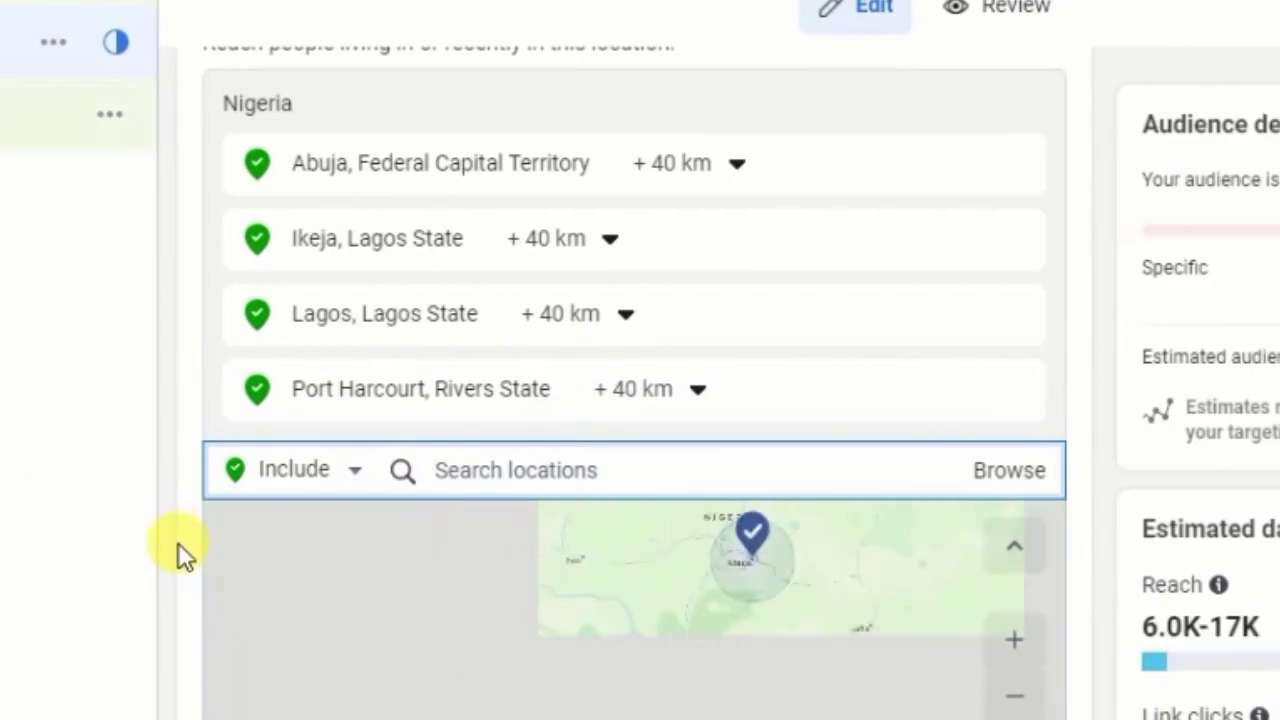
scroll(180, 547, down, 2)
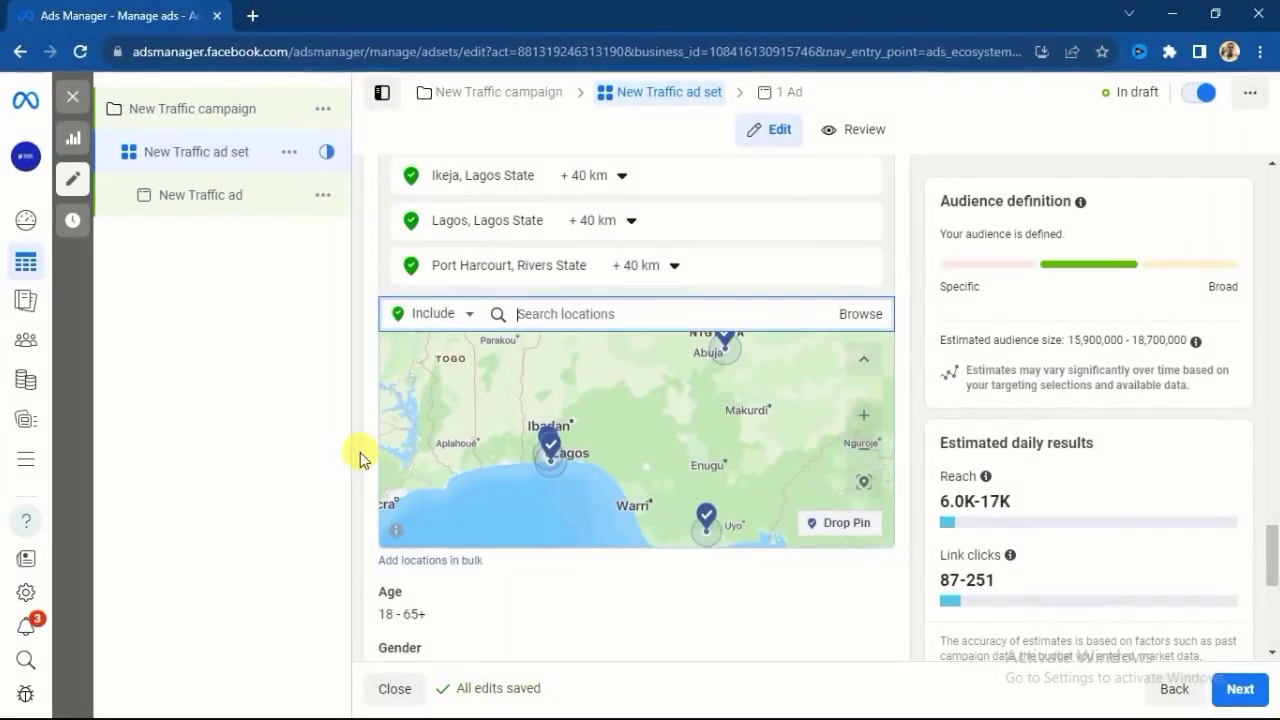
scroll(356, 445, up, 1)
scroll(356, 444, up, 1)
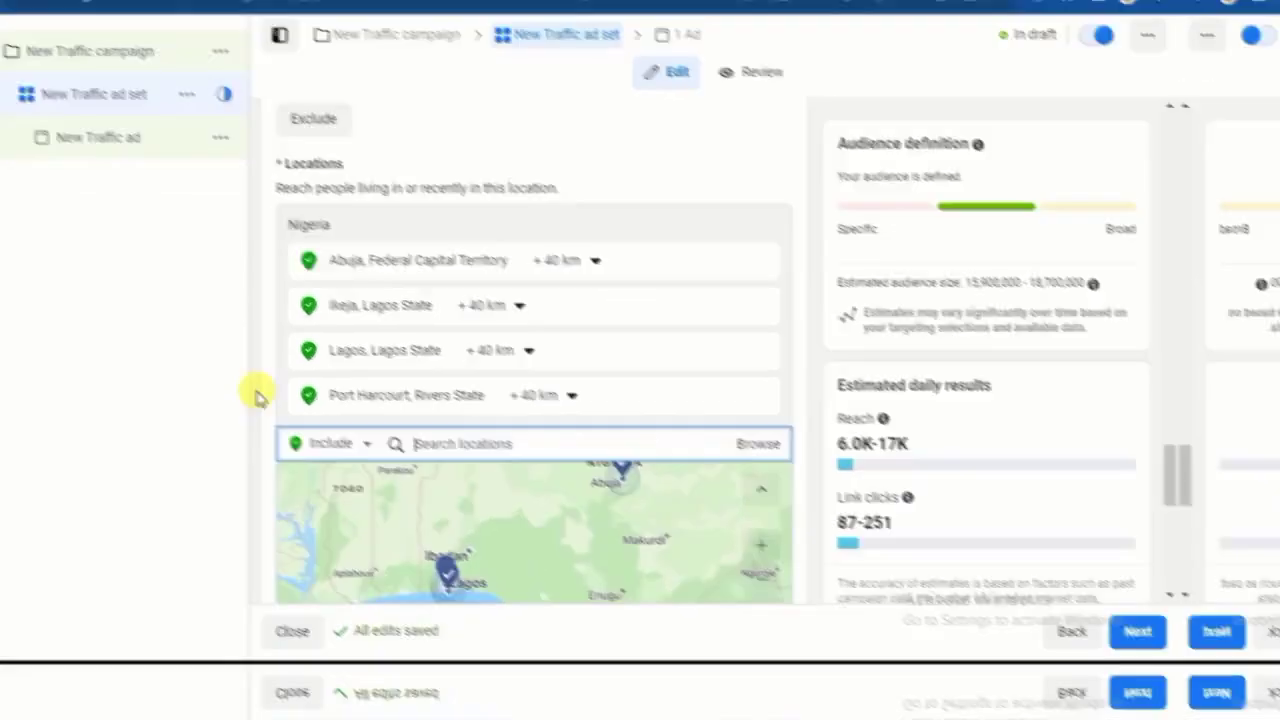
scroll(352, 487, down, 5)
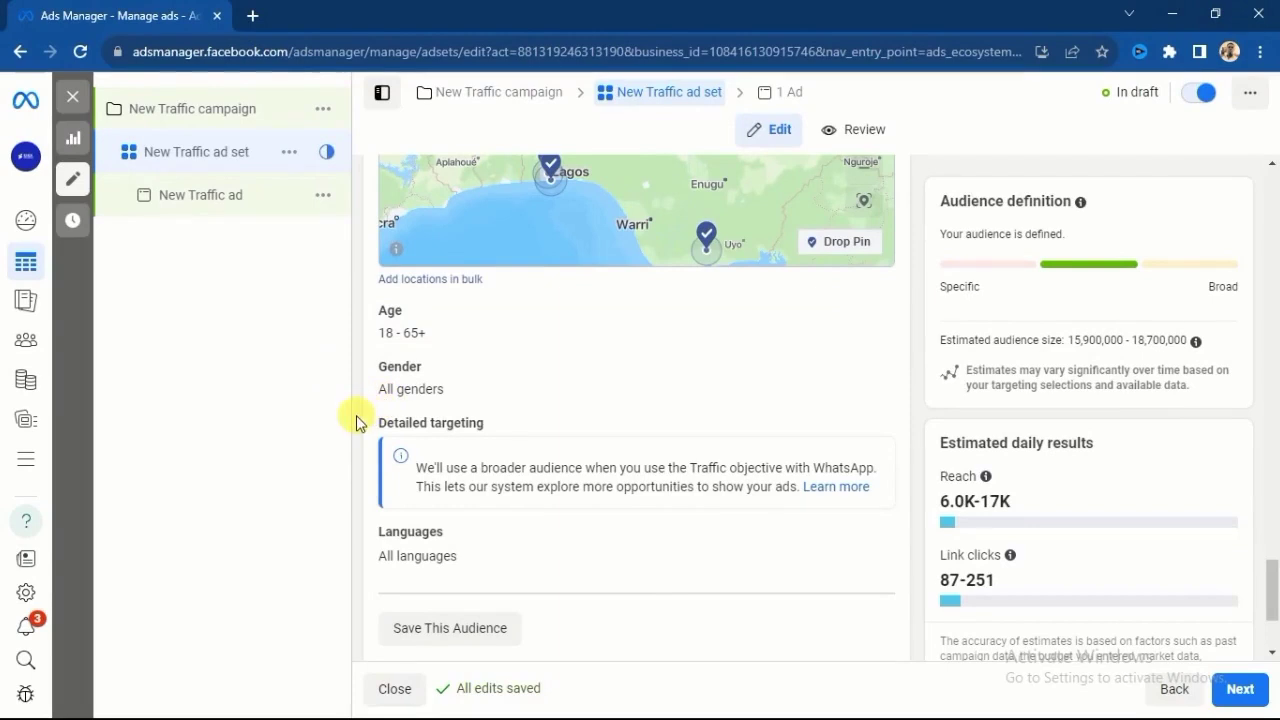
scroll(356, 422, up, 1)
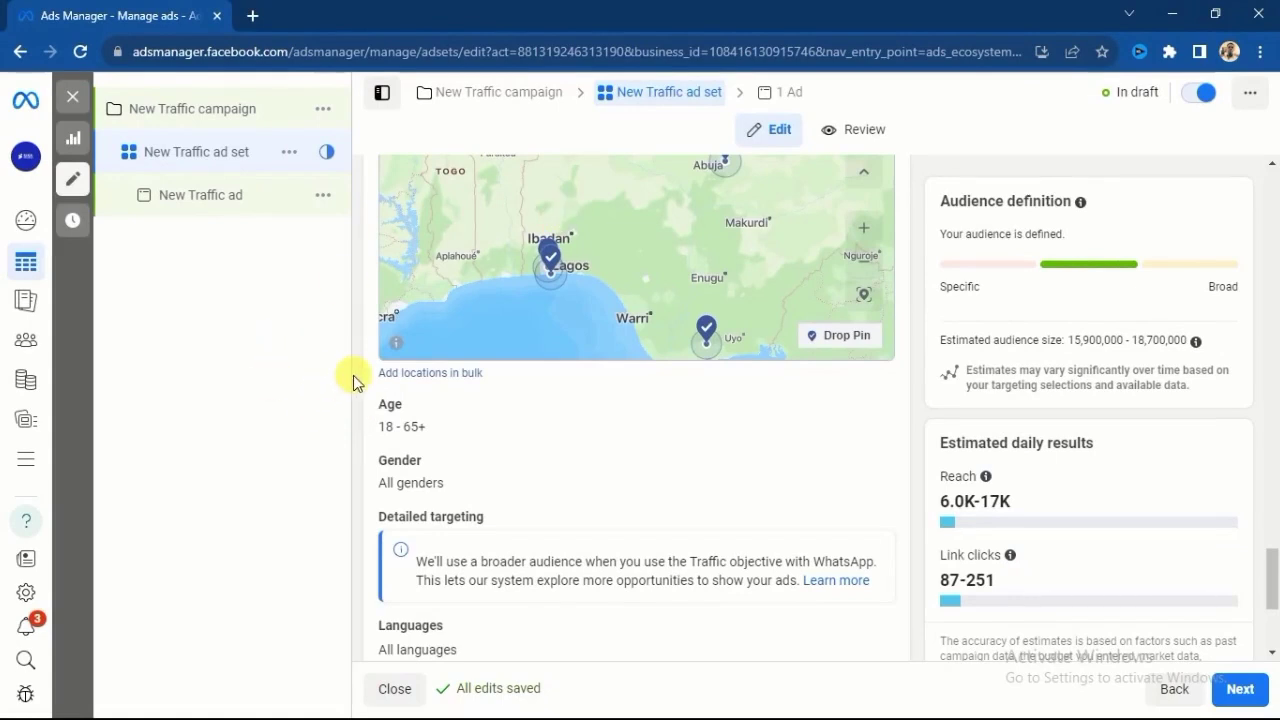
scroll(353, 380, down, 3)
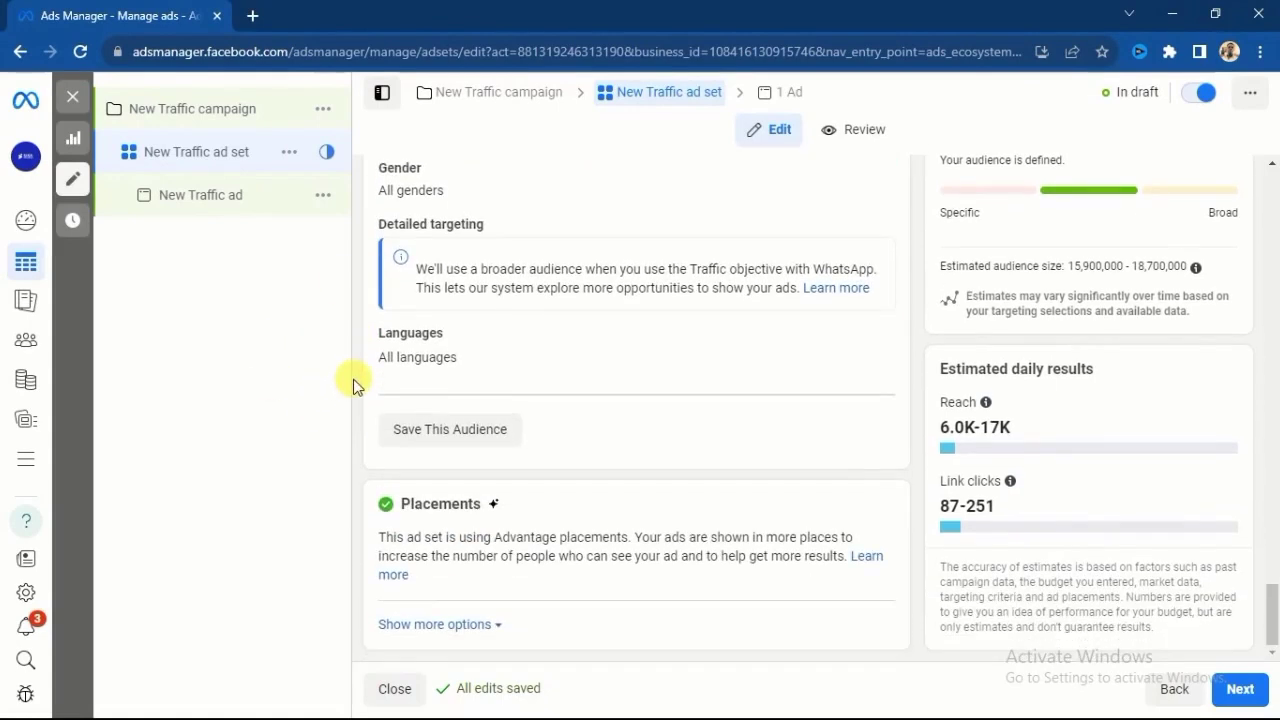
Step: Expand Placement controls with 'Show more options', showing Advantage placements with all placements selected
scroll(353, 388, up, 3)
scroll(353, 388, up, 2)
scroll(353, 388, down, 4)
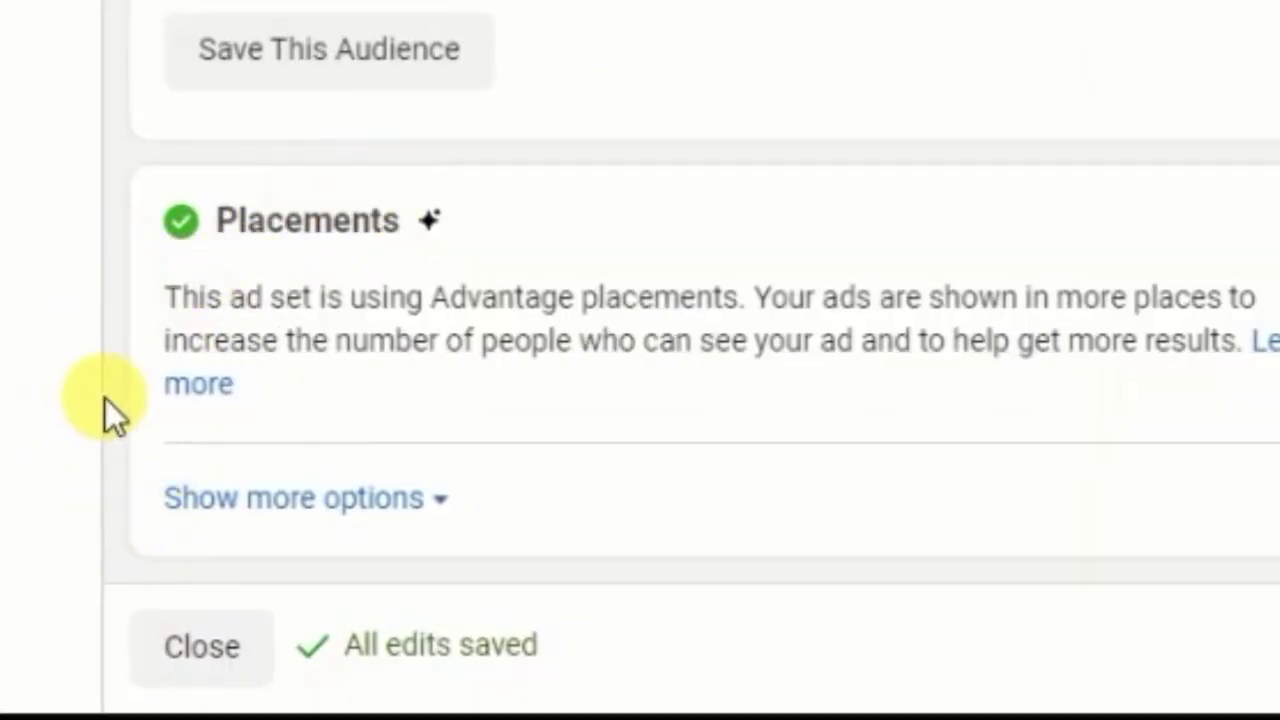
click(337, 498)
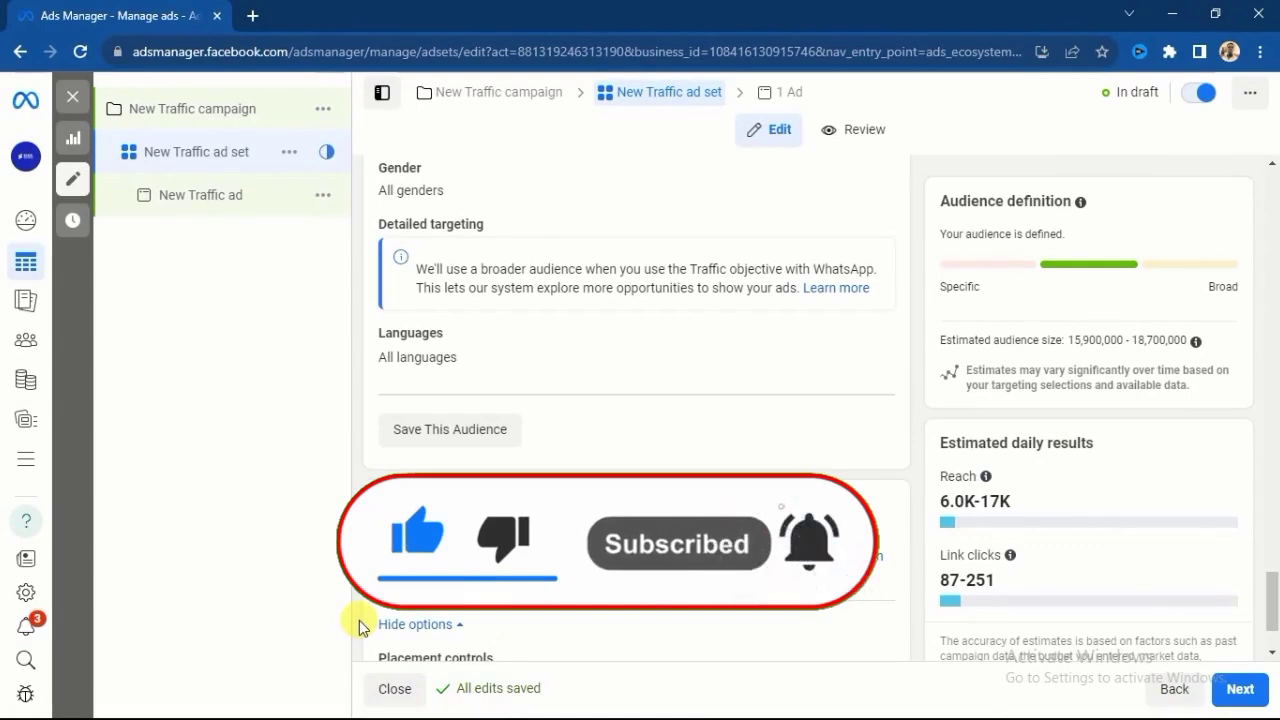
scroll(356, 616, down, 1)
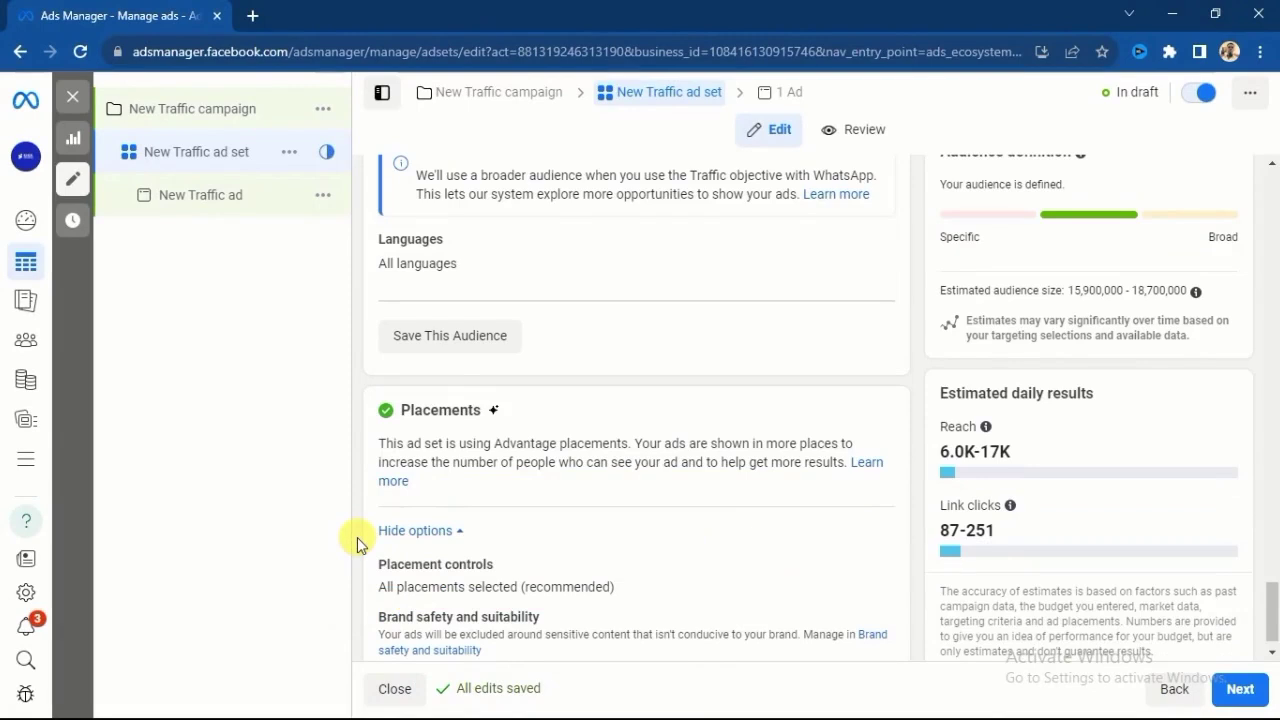
scroll(357, 537, down, 1)
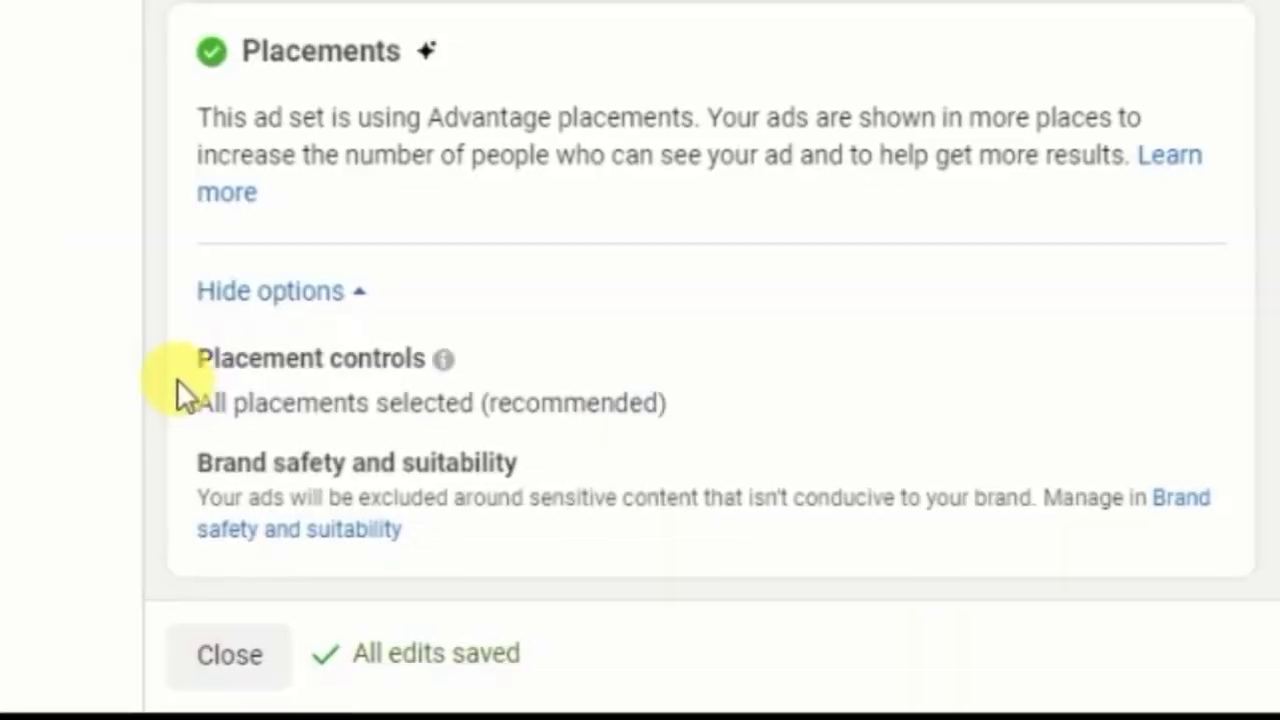
mouse_move(200, 410)
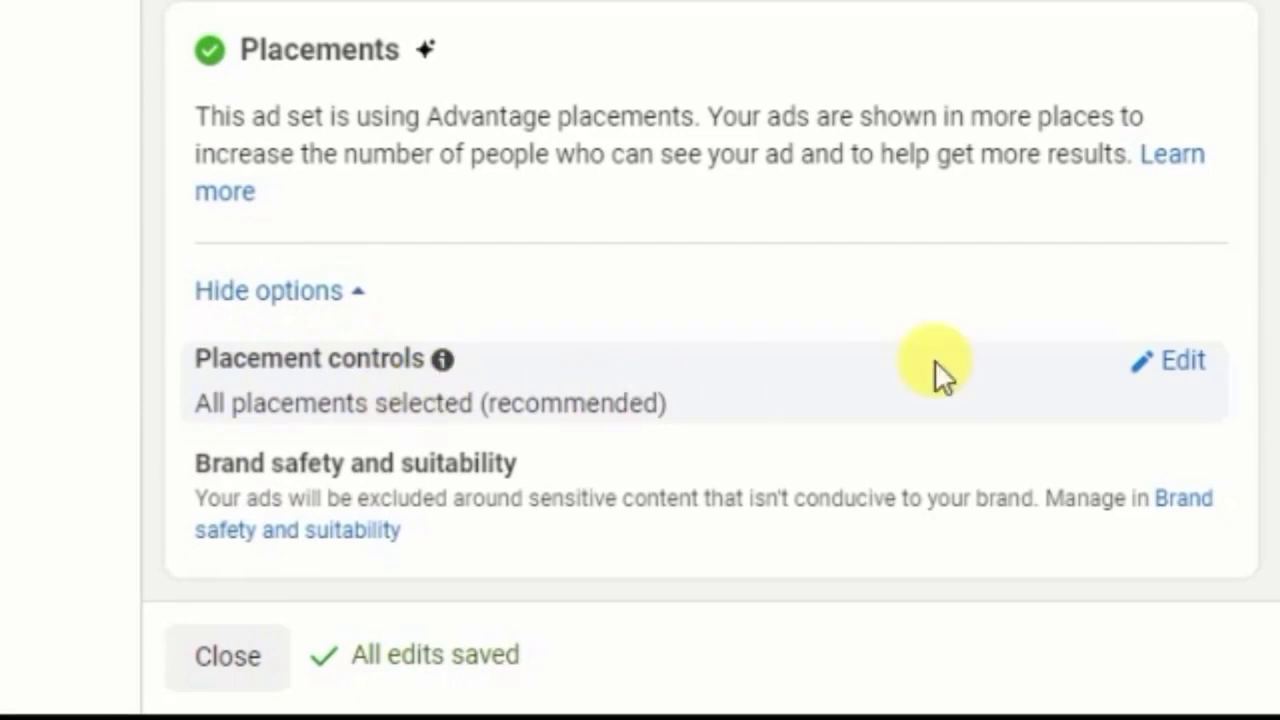
Step: Edit Placement controls and switch from Advantage placements to manual placements
click(1183, 362)
scroll(1139, 347, down, 3)
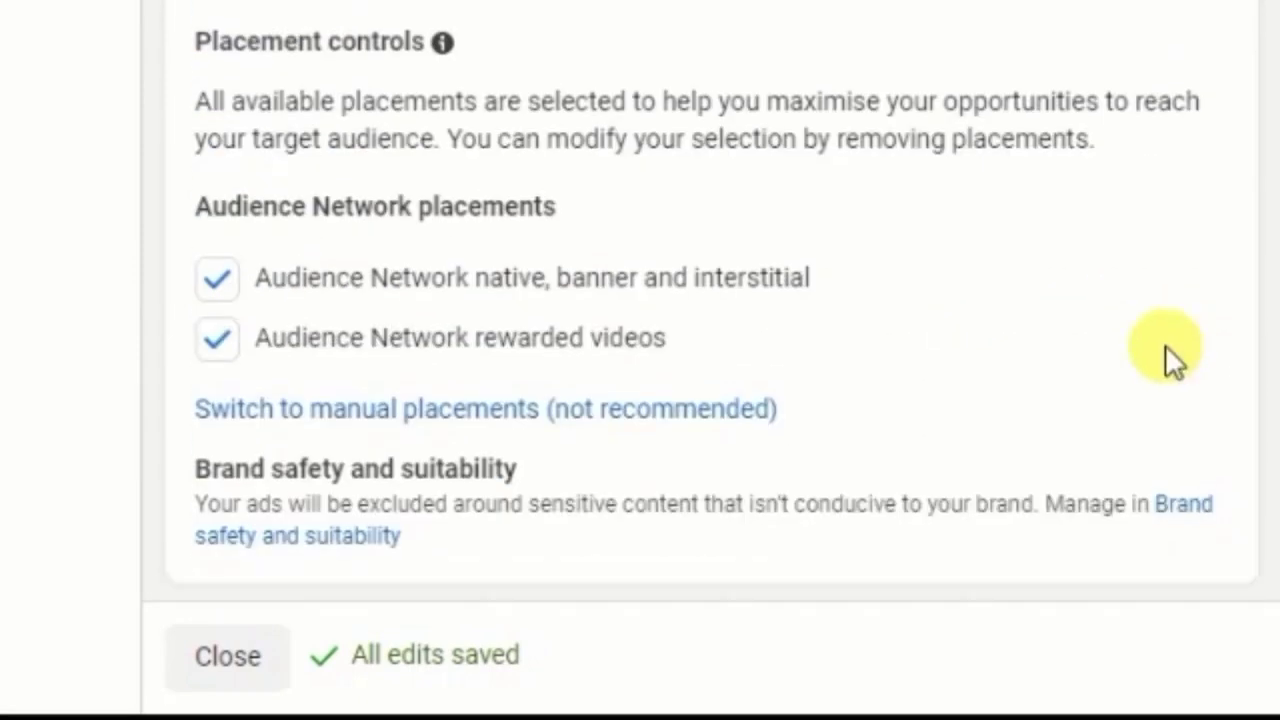
click(313, 405)
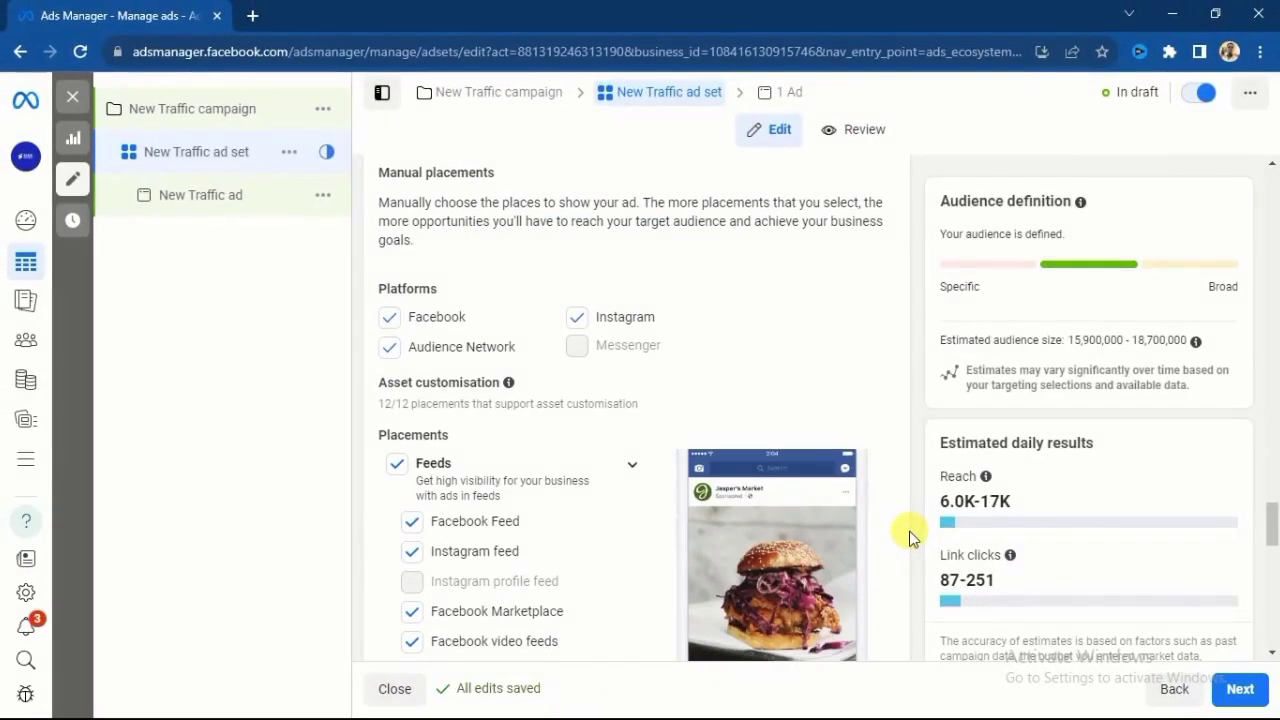
scroll(909, 538, up, 2)
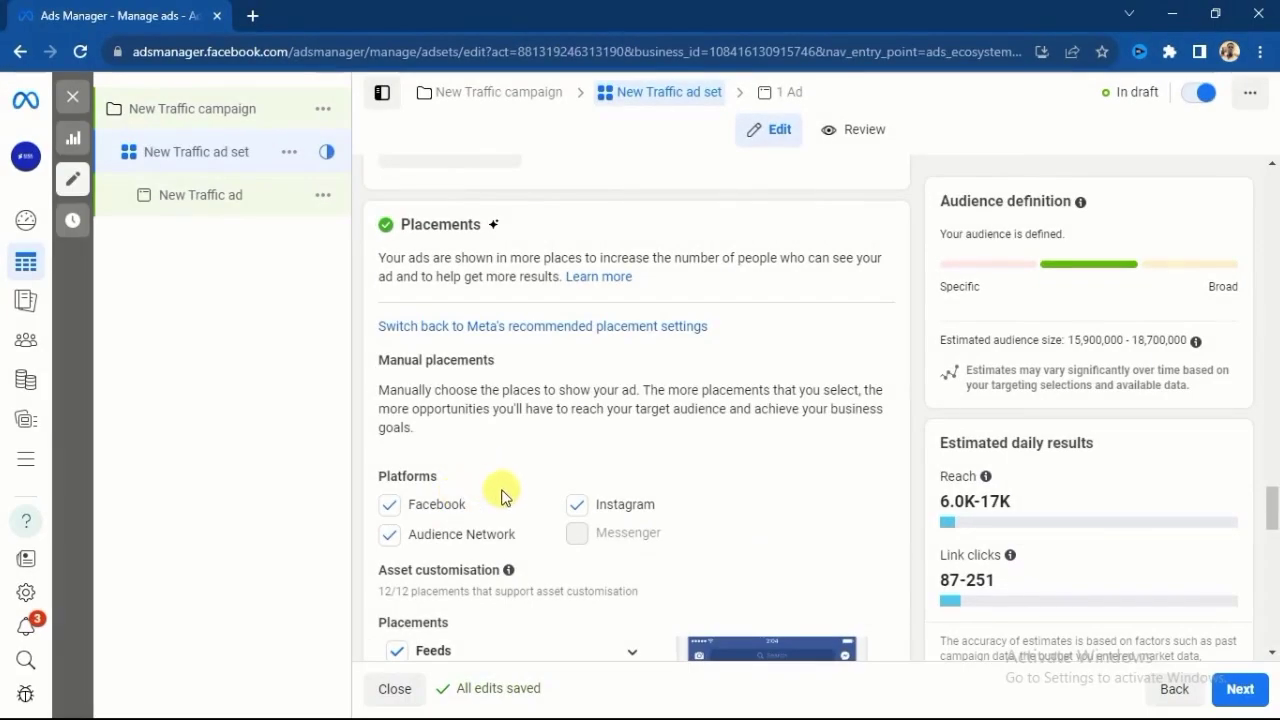
Step: Uncheck Instagram and Audience Network under Platforms, keeping only Facebook
click(578, 508)
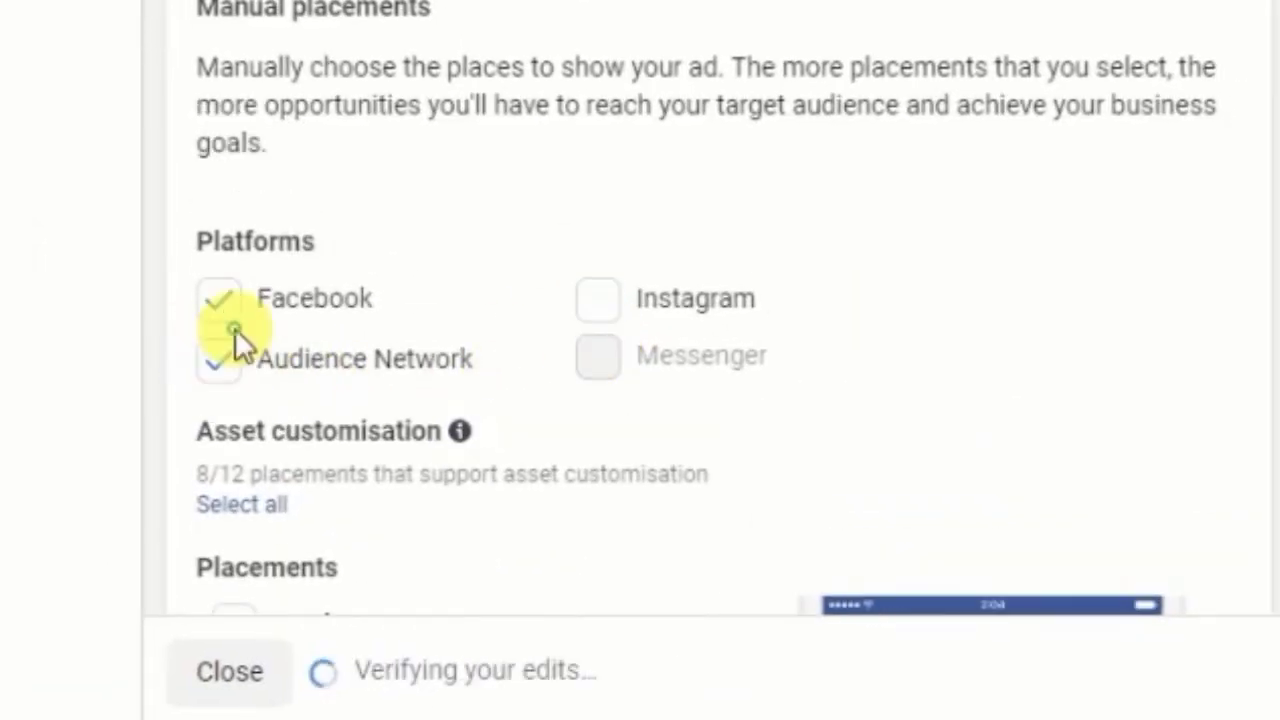
click(220, 358)
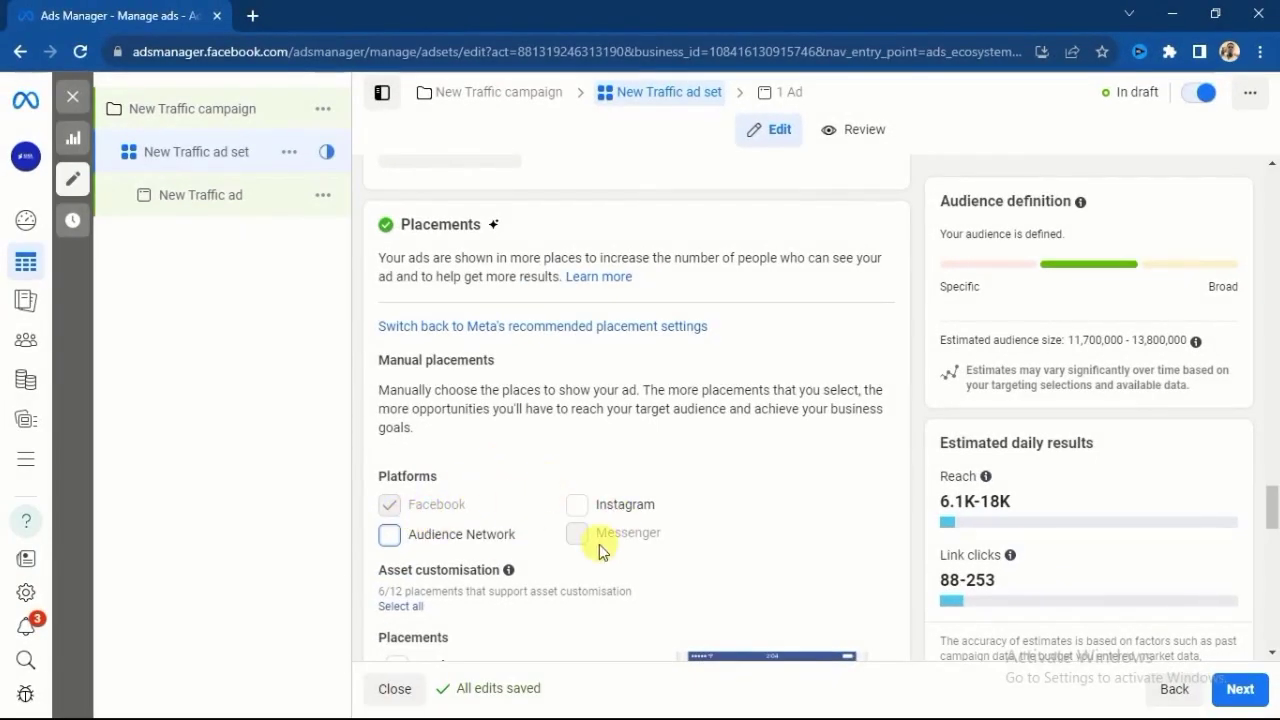
scroll(878, 563, down, 1)
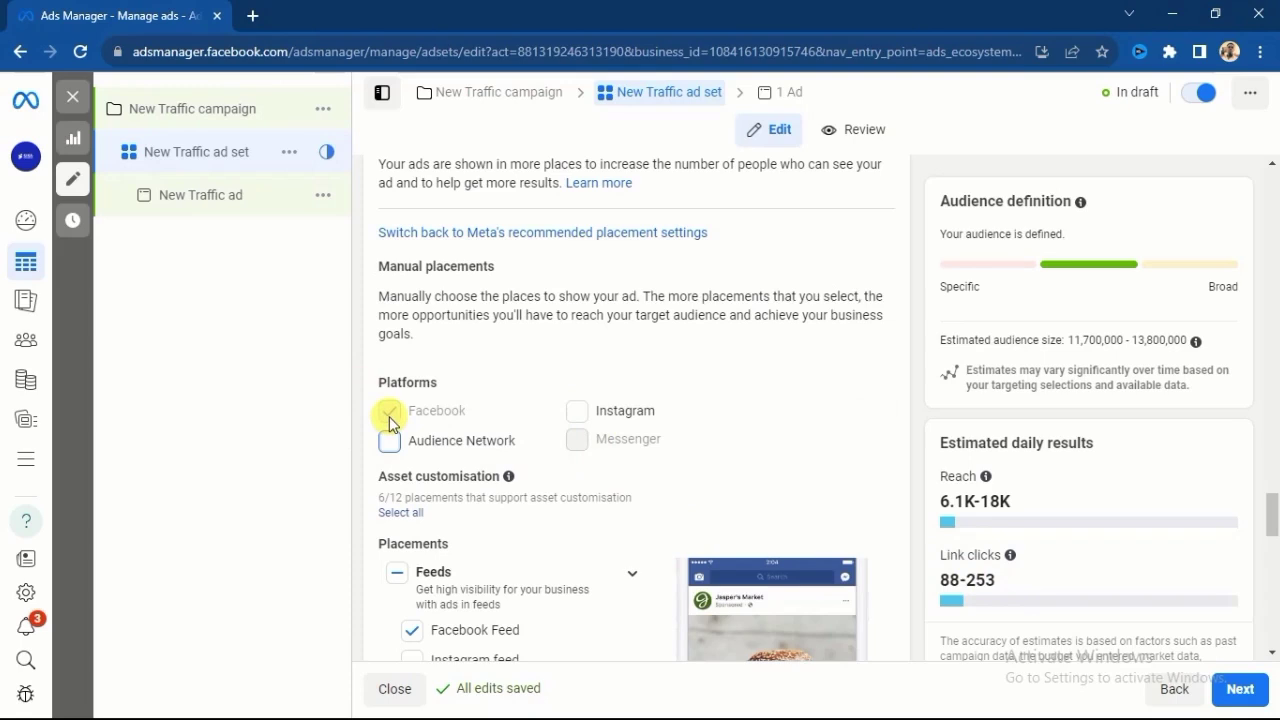
mouse_move(1086, 462)
scroll(1275, 545, down, 1)
scroll(1275, 545, up, 4)
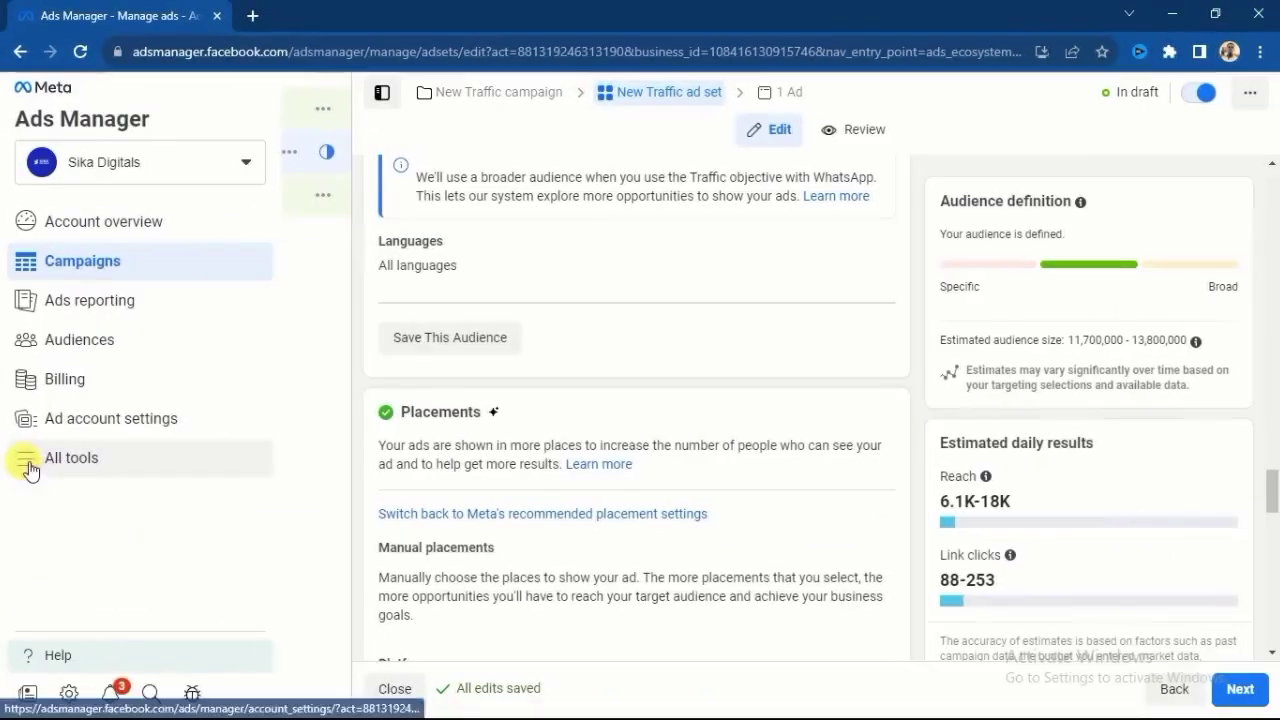
Step: From All tools, open the Audiences page and choose Create Audience > Custom Audience
click(36, 466)
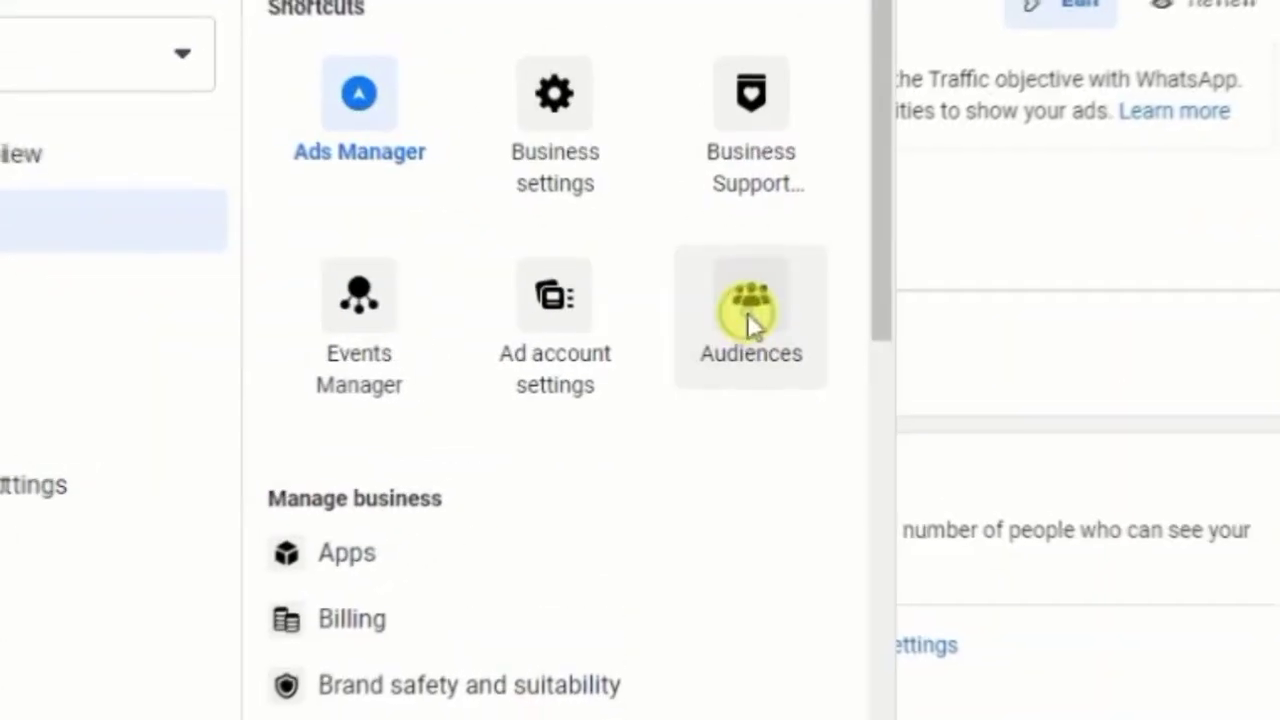
click(752, 322)
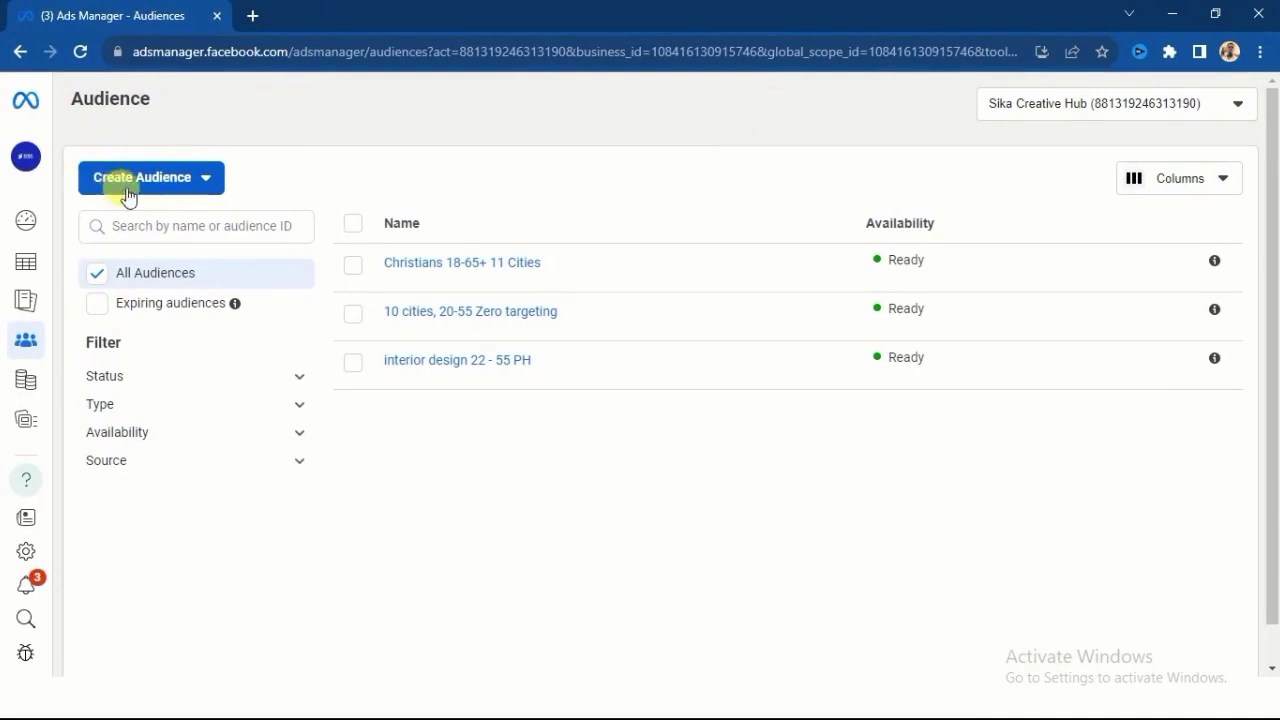
click(166, 179)
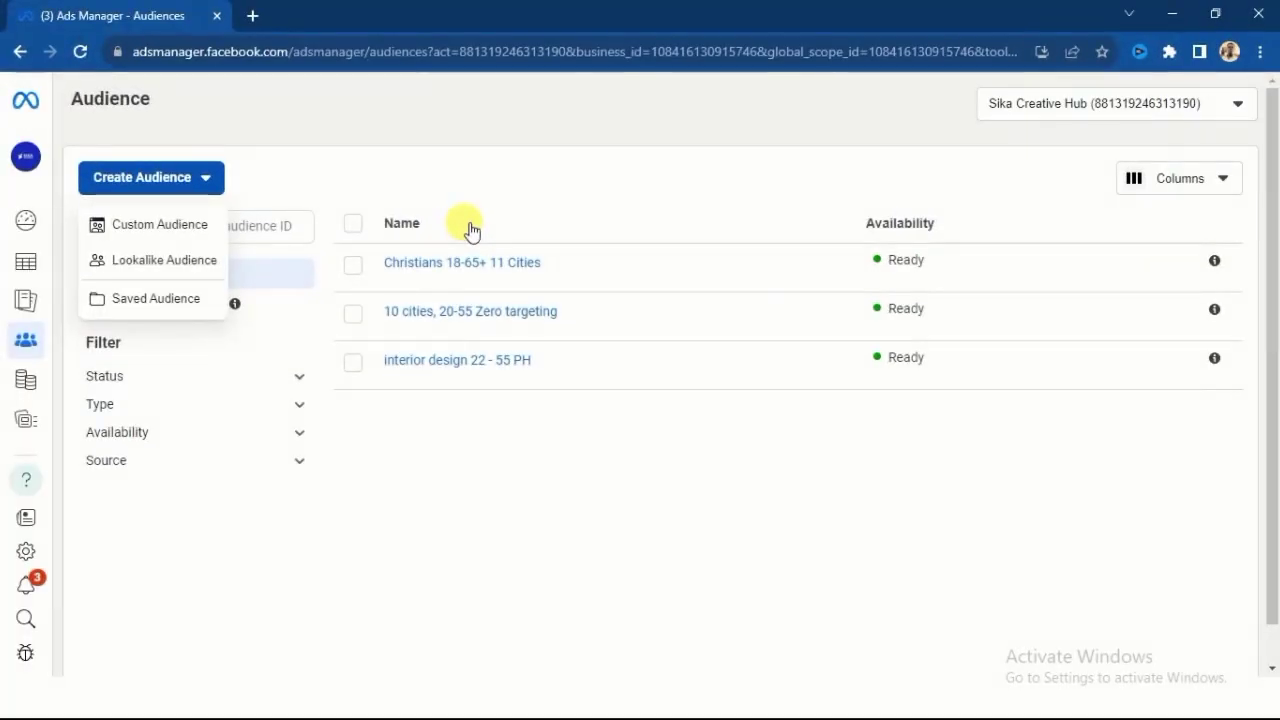
click(101, 228)
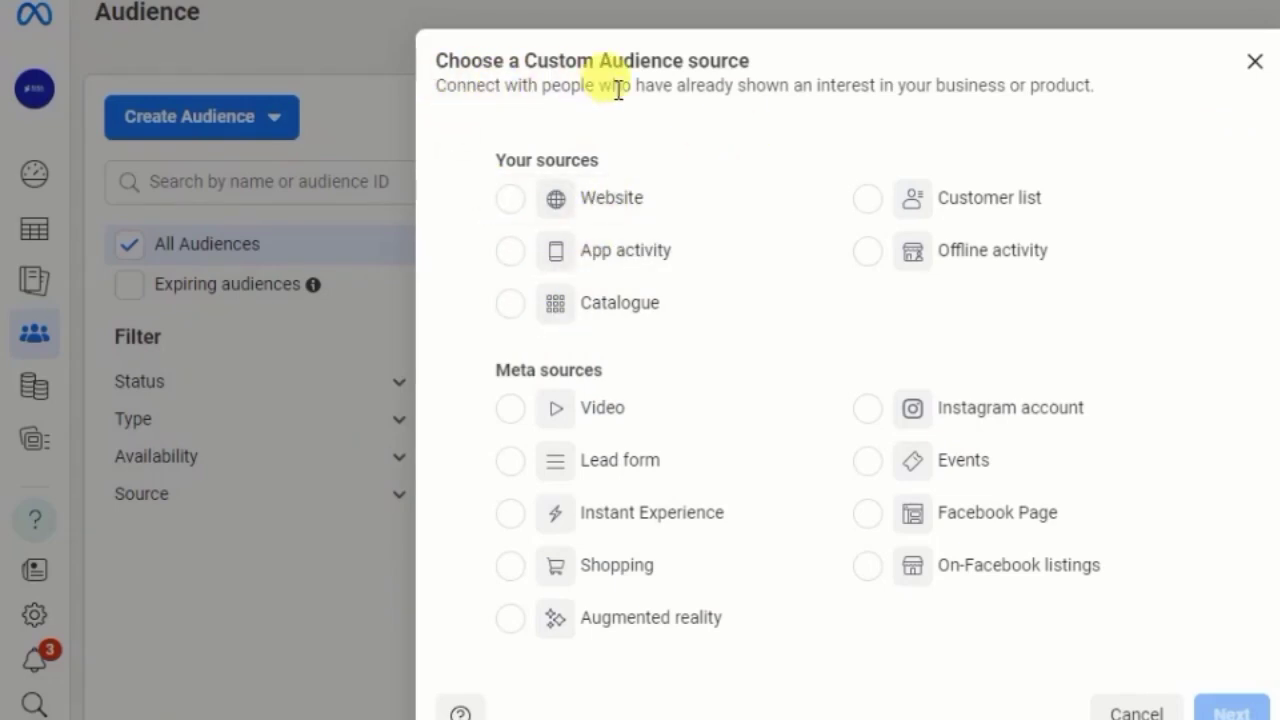